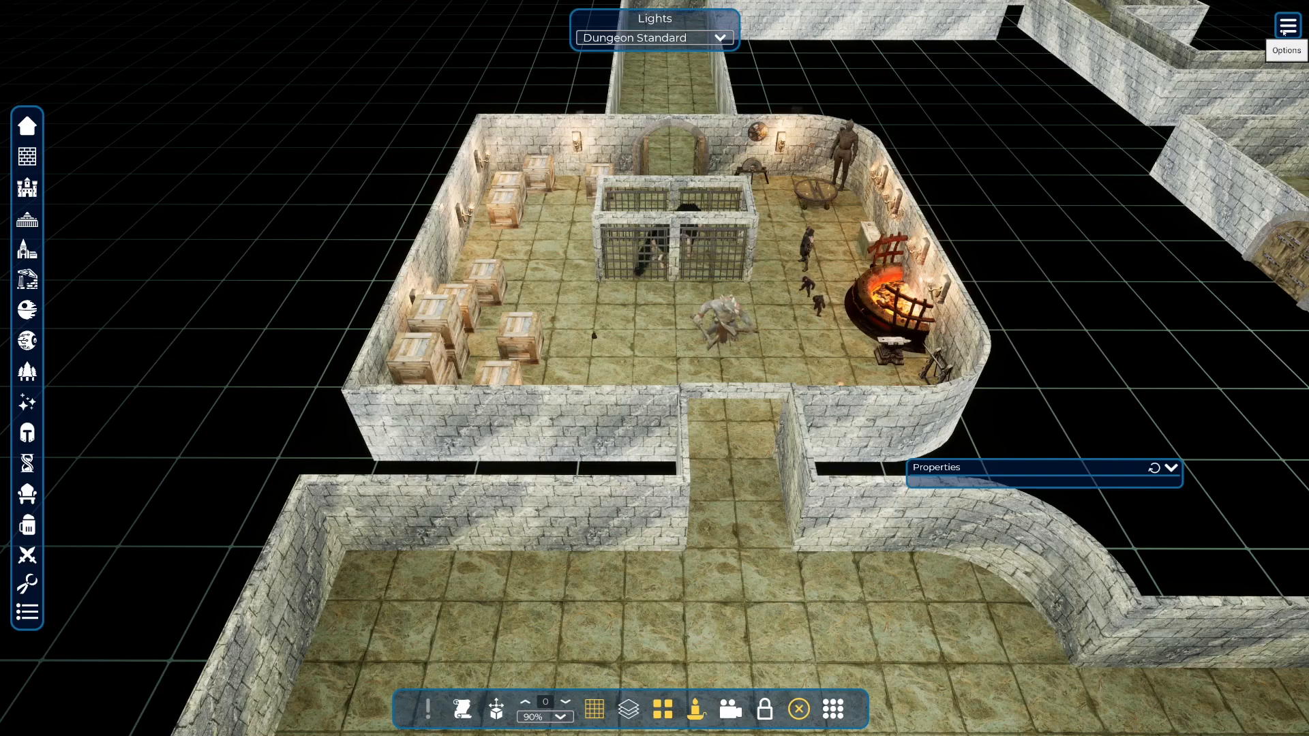
Step: Create a new cutscene and name it Cutscene1
left_click(1284, 29)
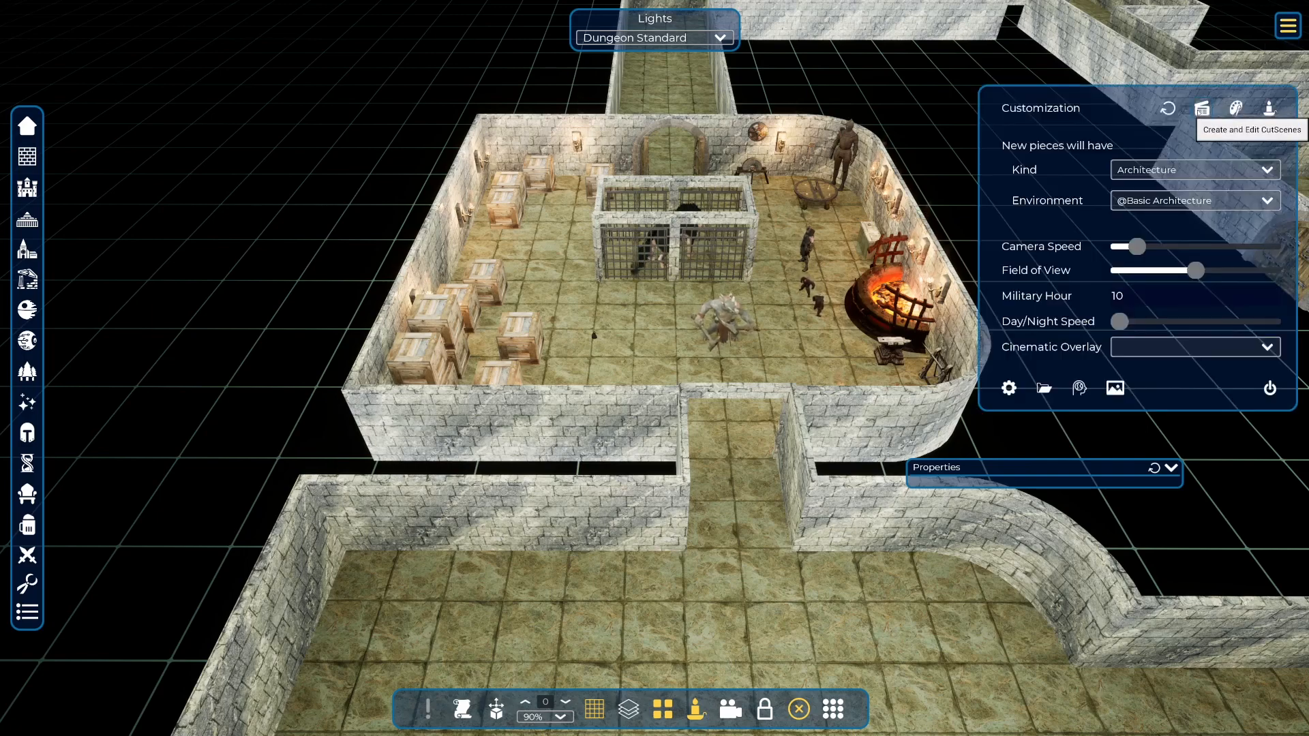
left_click(1203, 109)
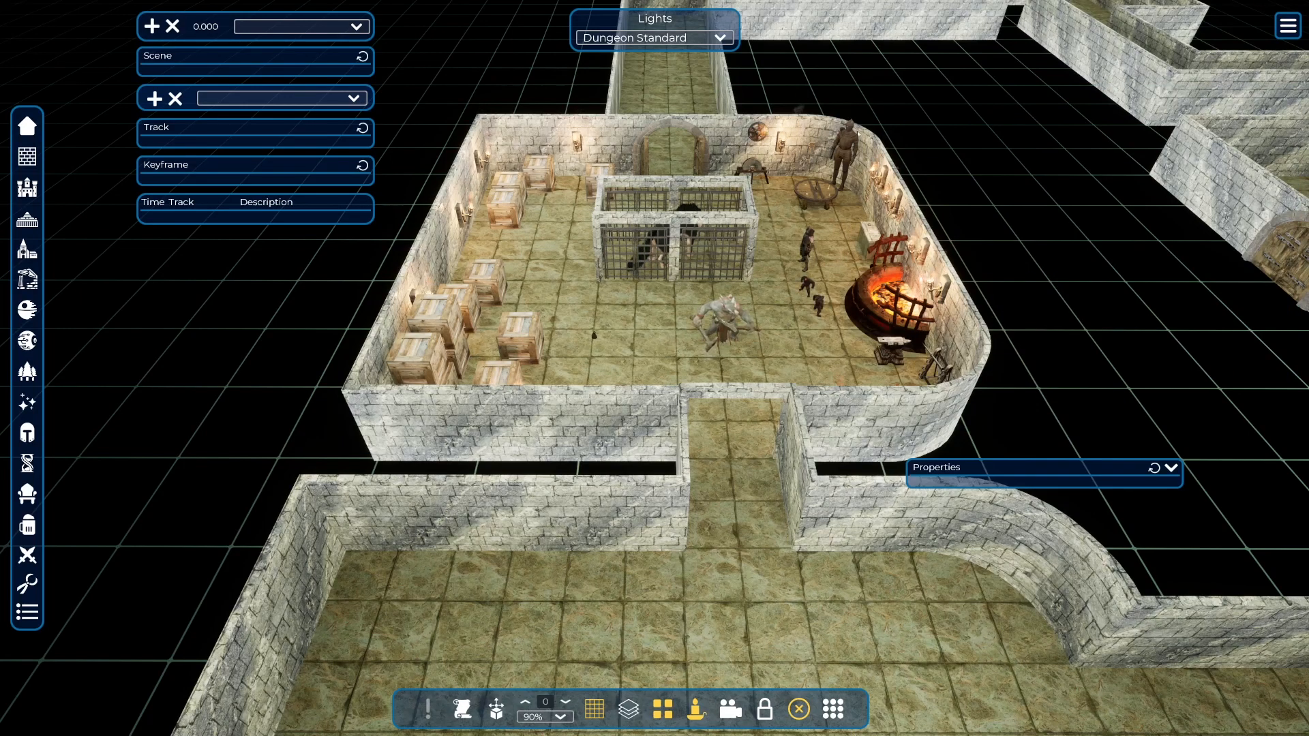
left_click(153, 27)
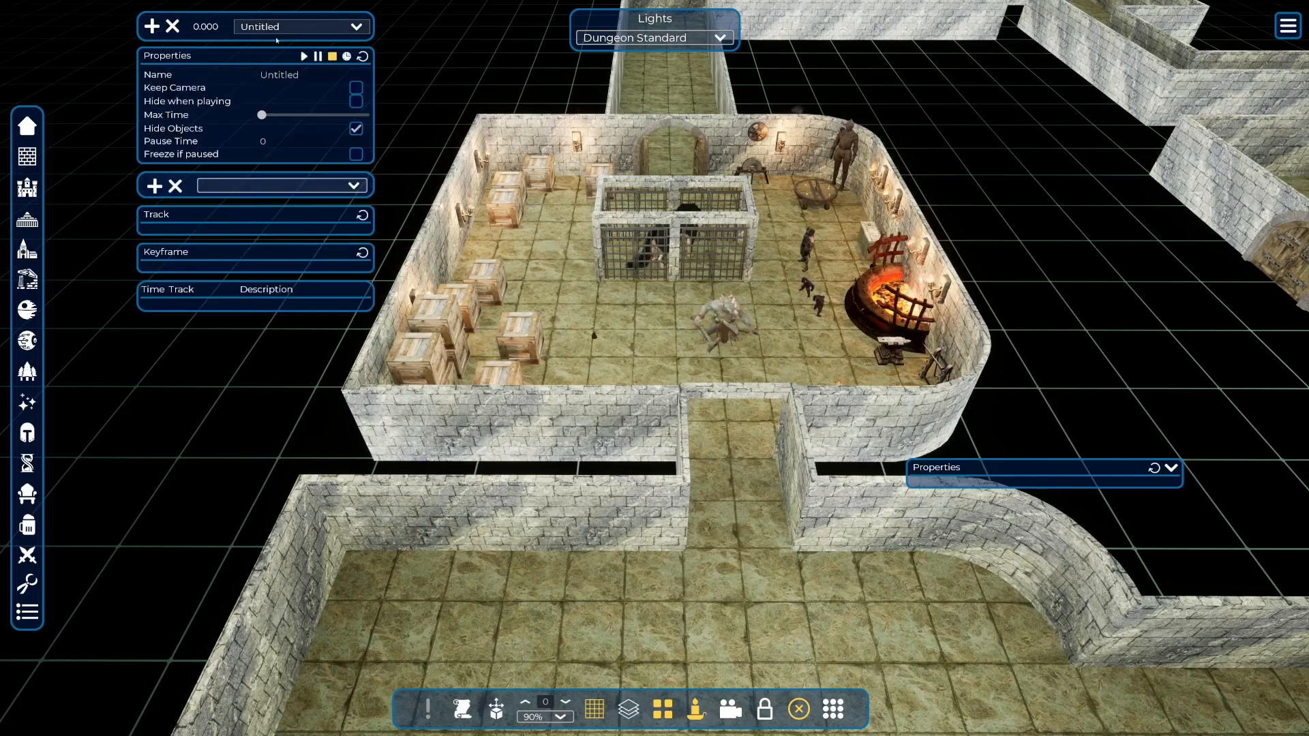
left_click(289, 75)
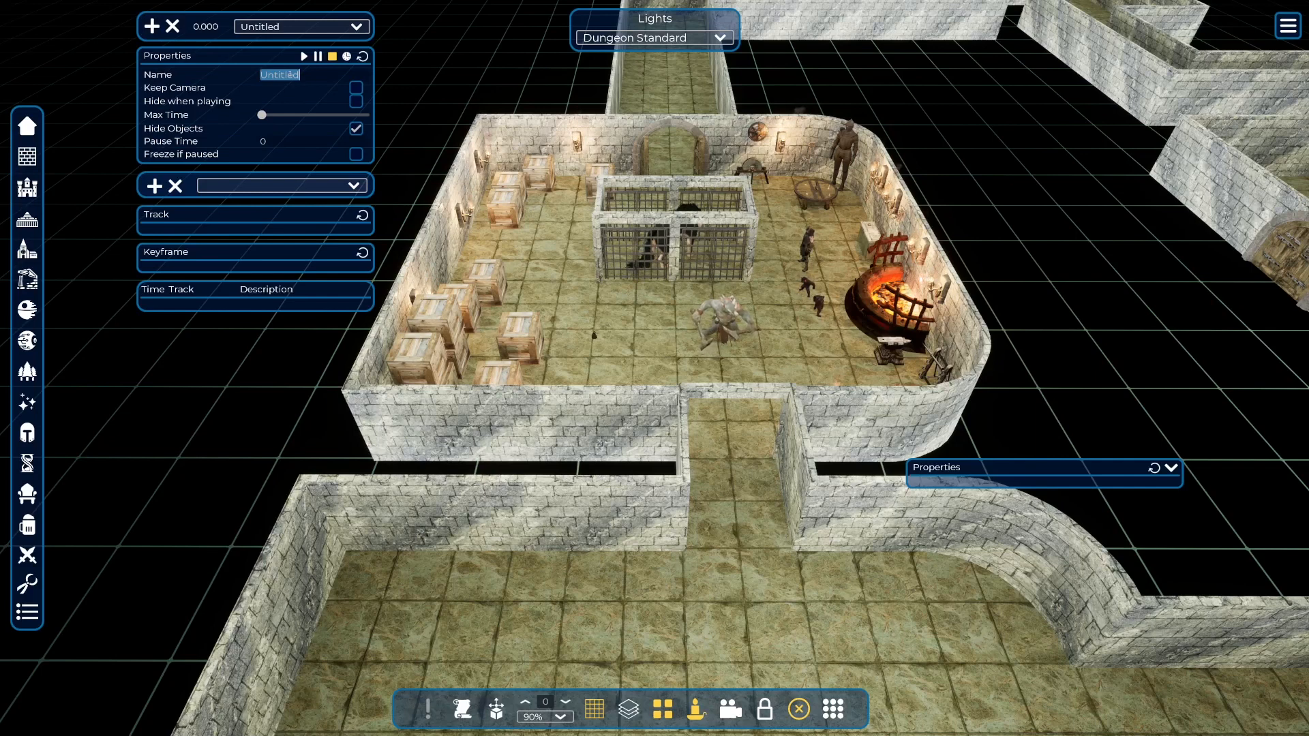
type("Cutscene1")
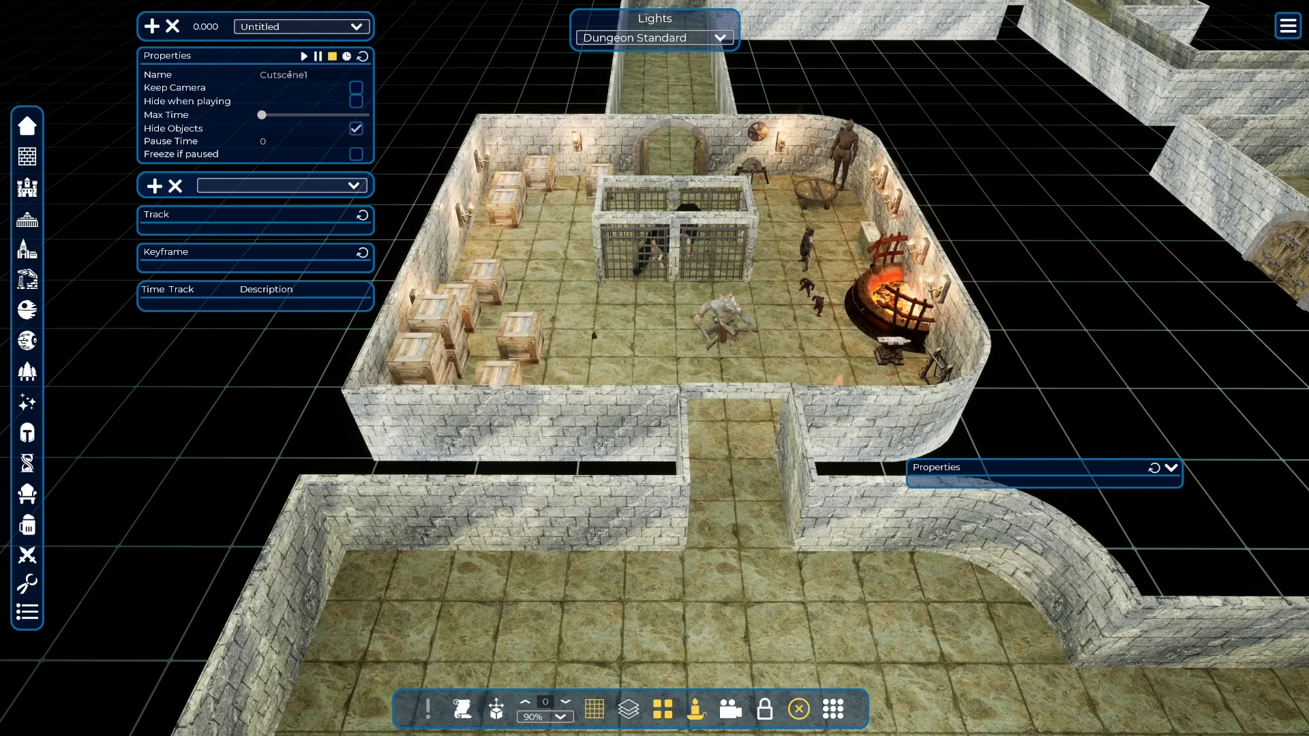
key("Return")
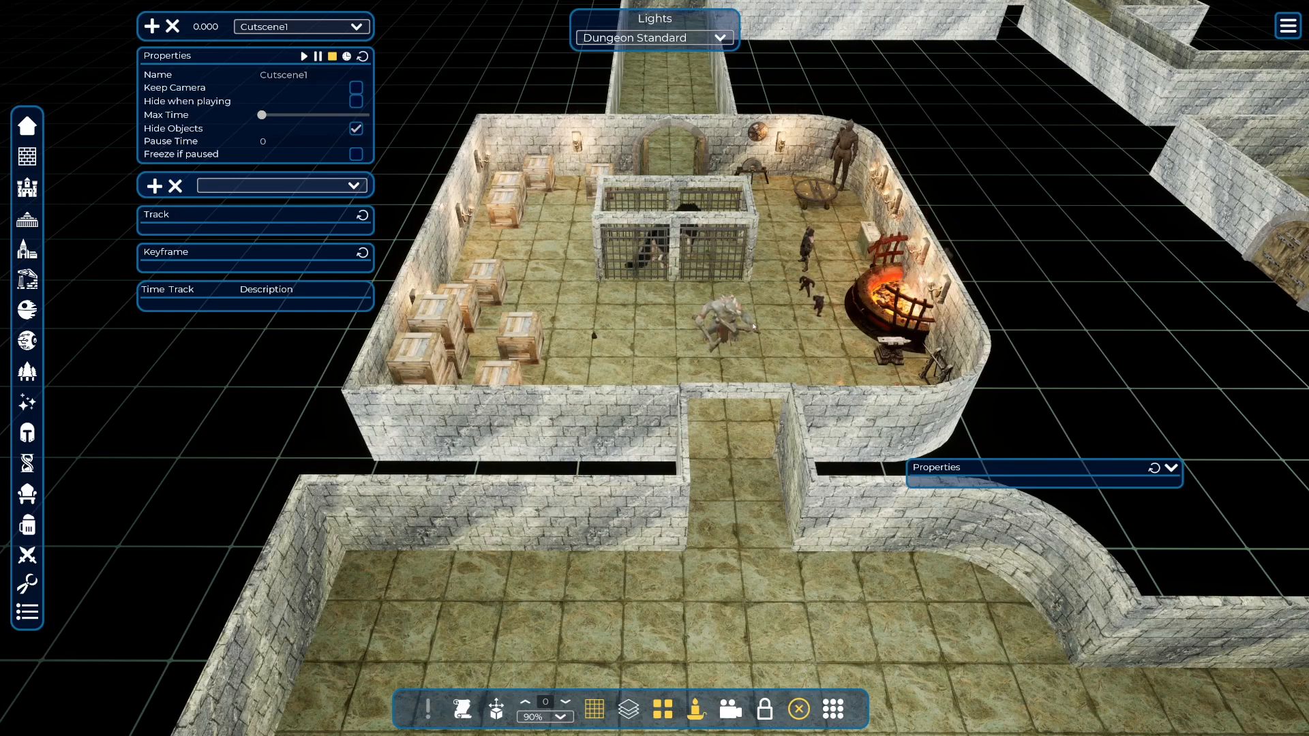
Step: Select the torch on the wall beside the corridor entrance and set the lighting preset to Arctic
left_click(591, 515)
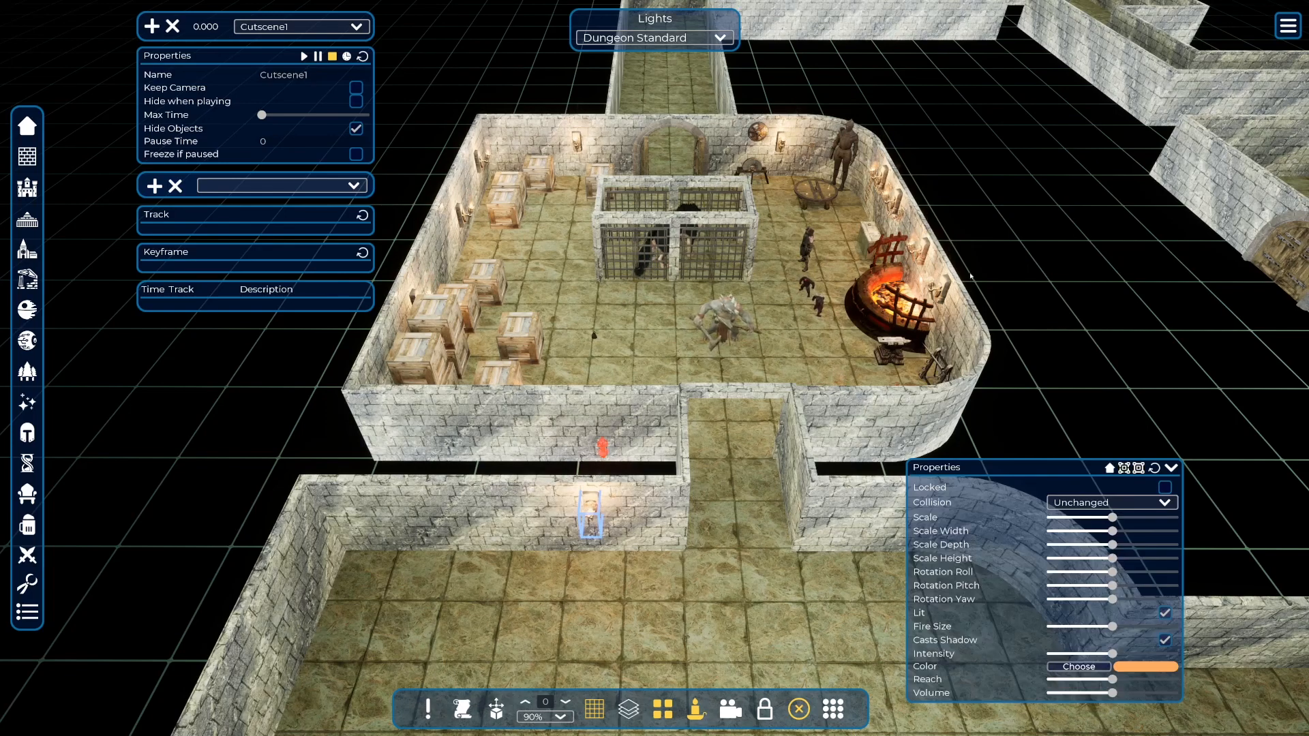
right_click_drag(701, 555, 675, 515)
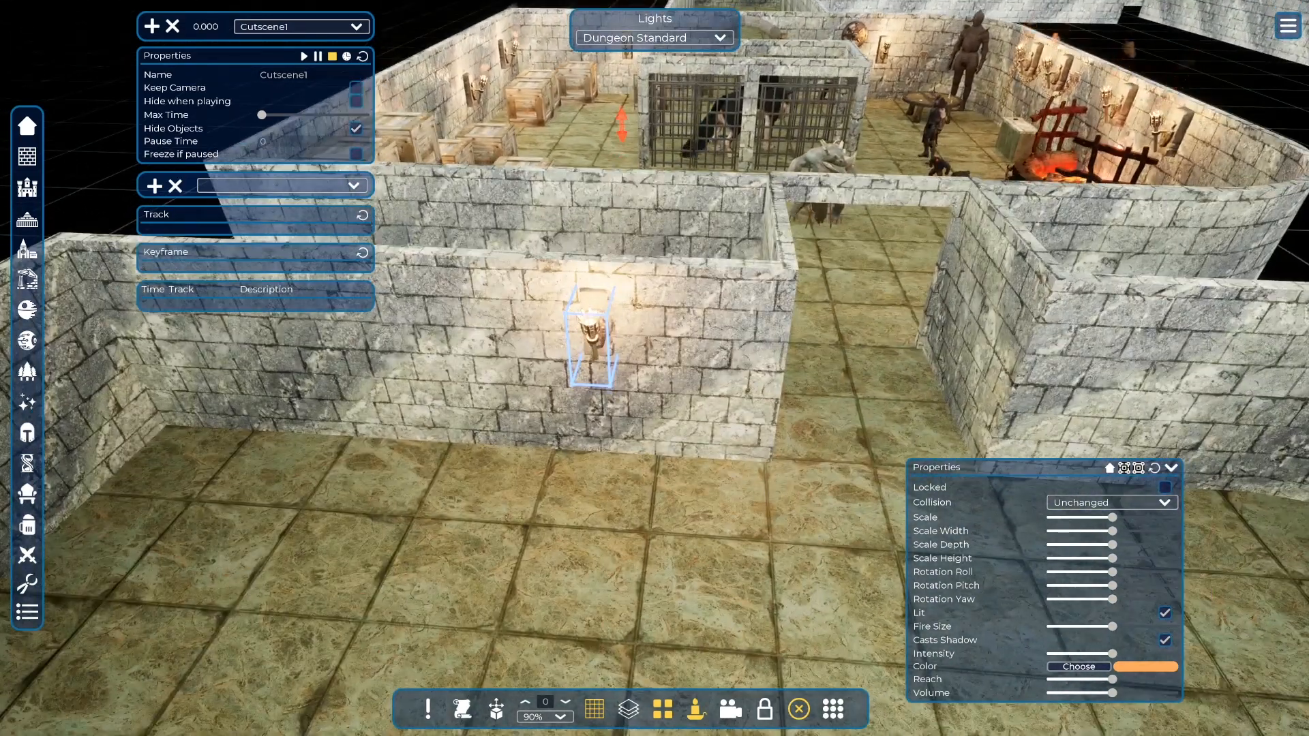
left_click(682, 37)
scroll(741, 161, "up", 3)
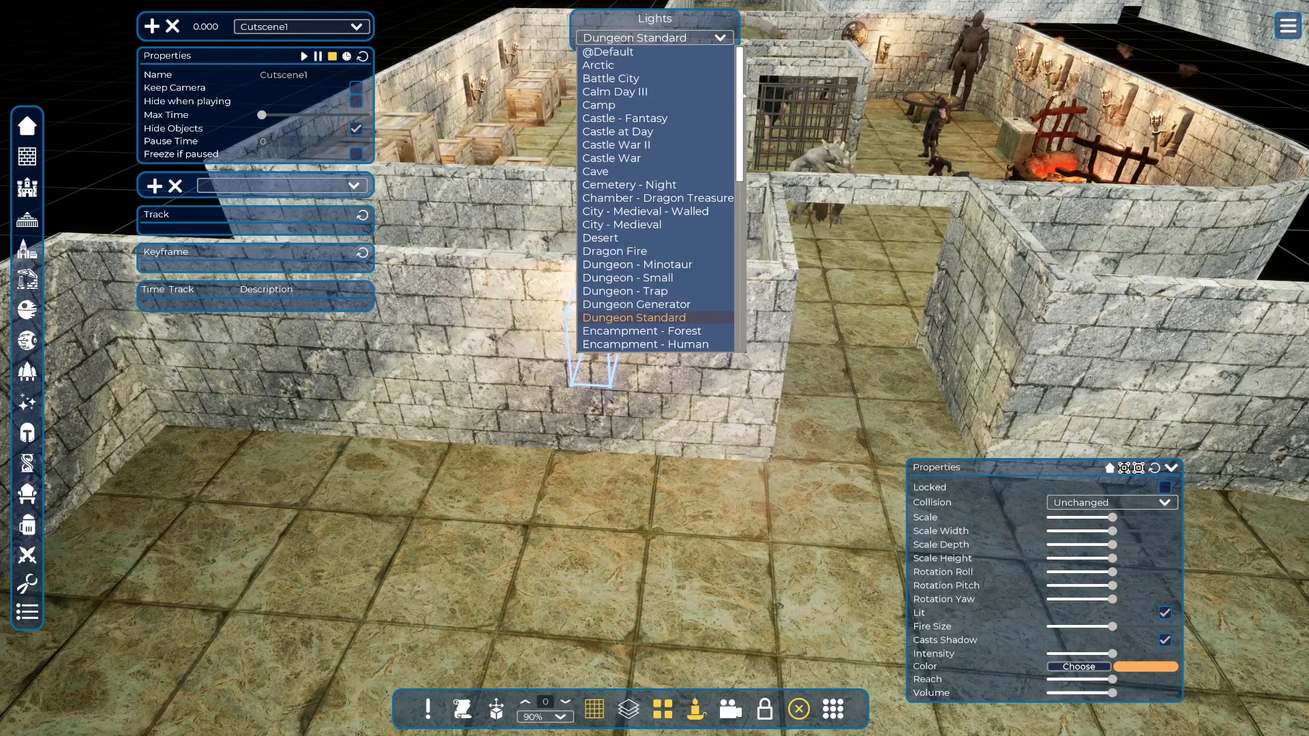
left_click(614, 66)
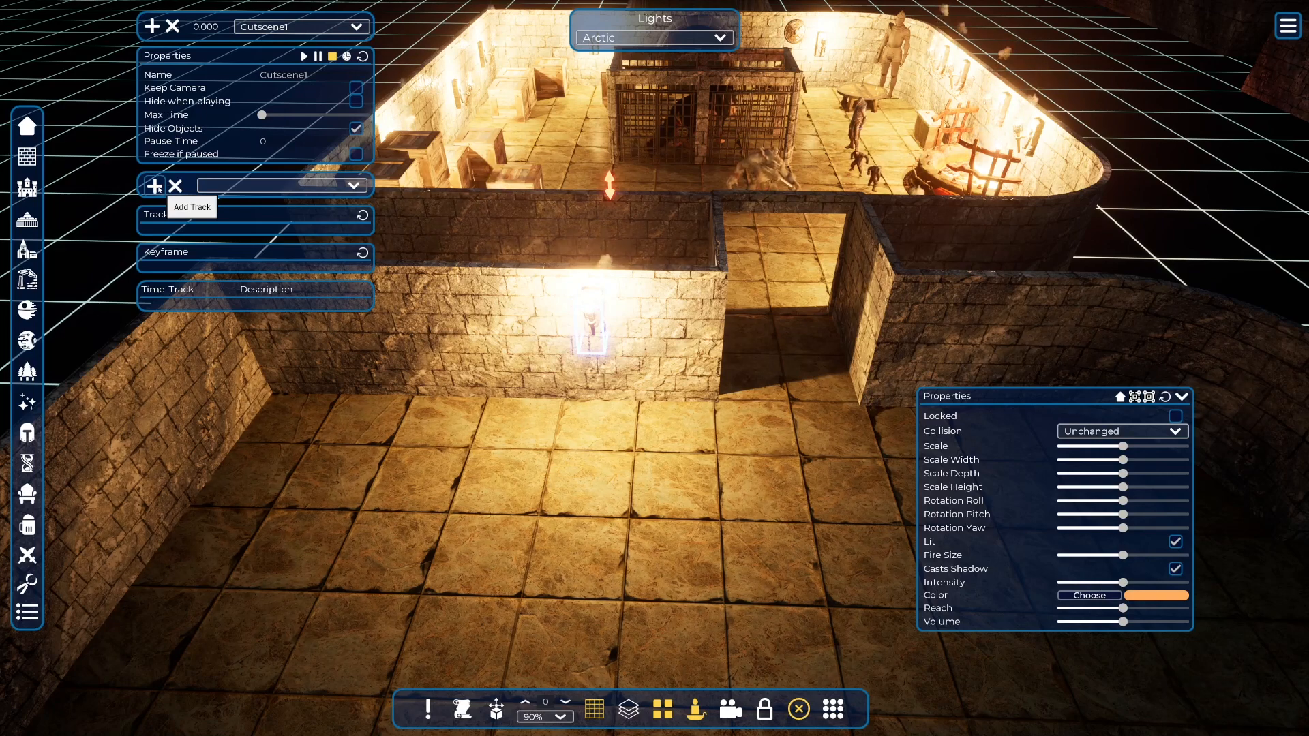
Step: Add a track for the selected torch to the cutscene and name it Torch
left_click(155, 186)
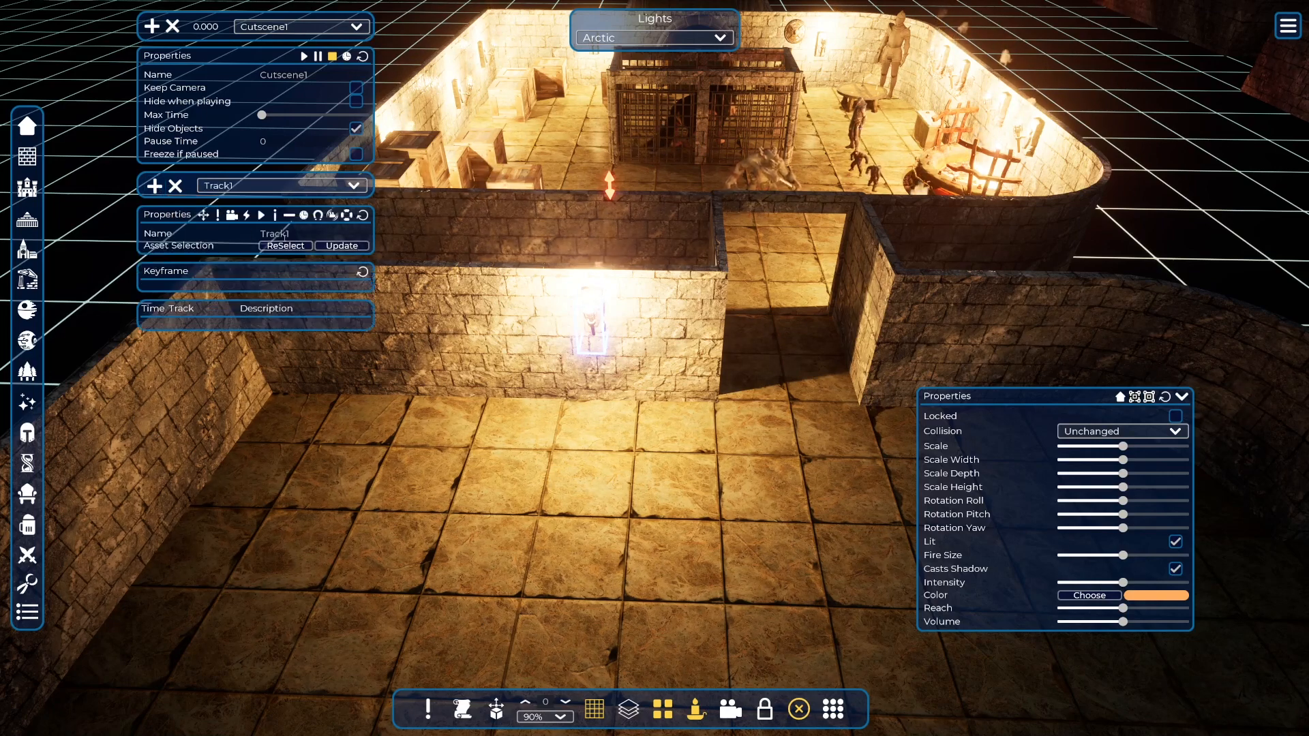
left_click(280, 234)
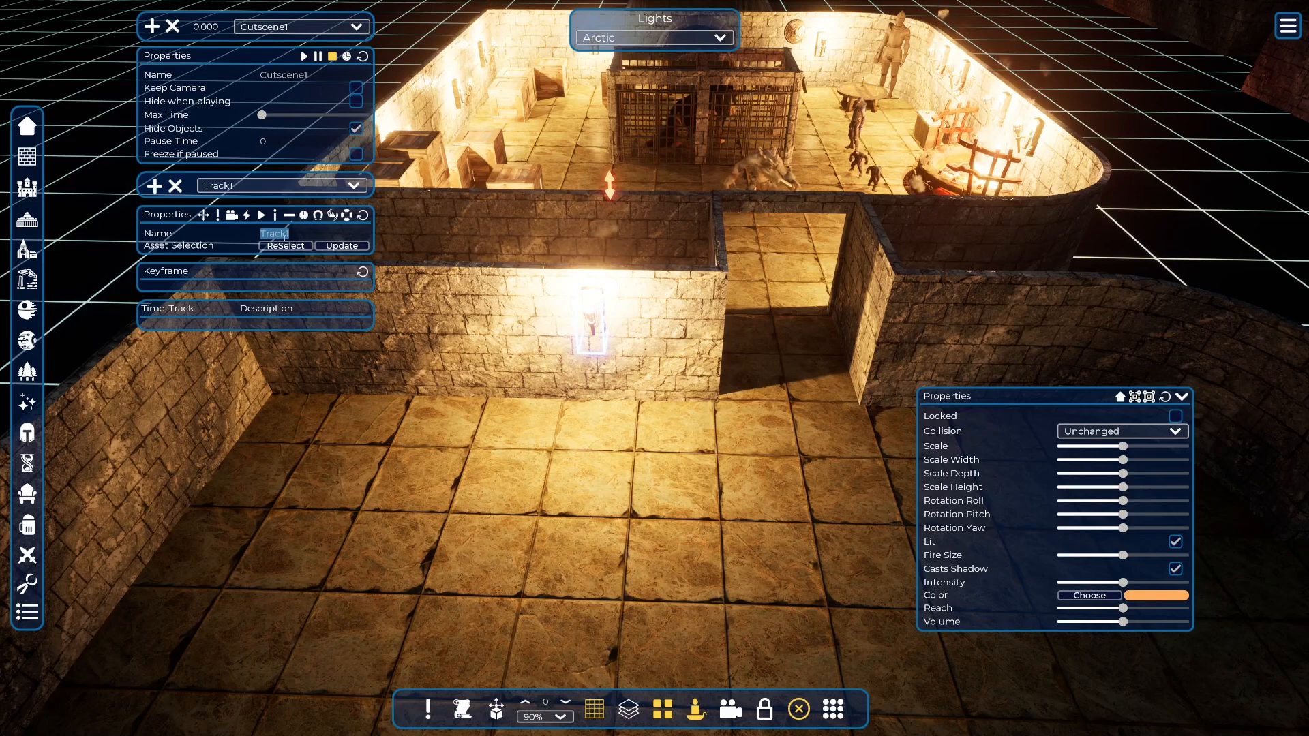
type("Torc")
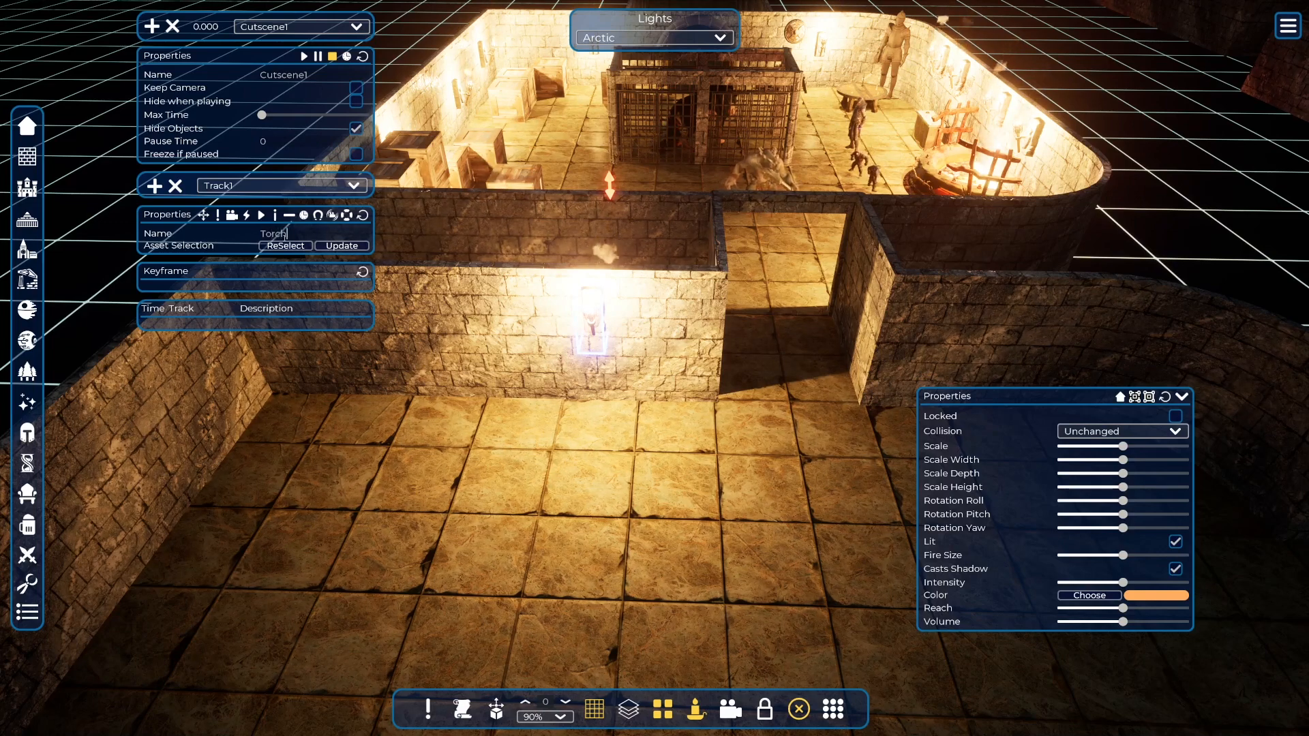
type("h")
key("Return")
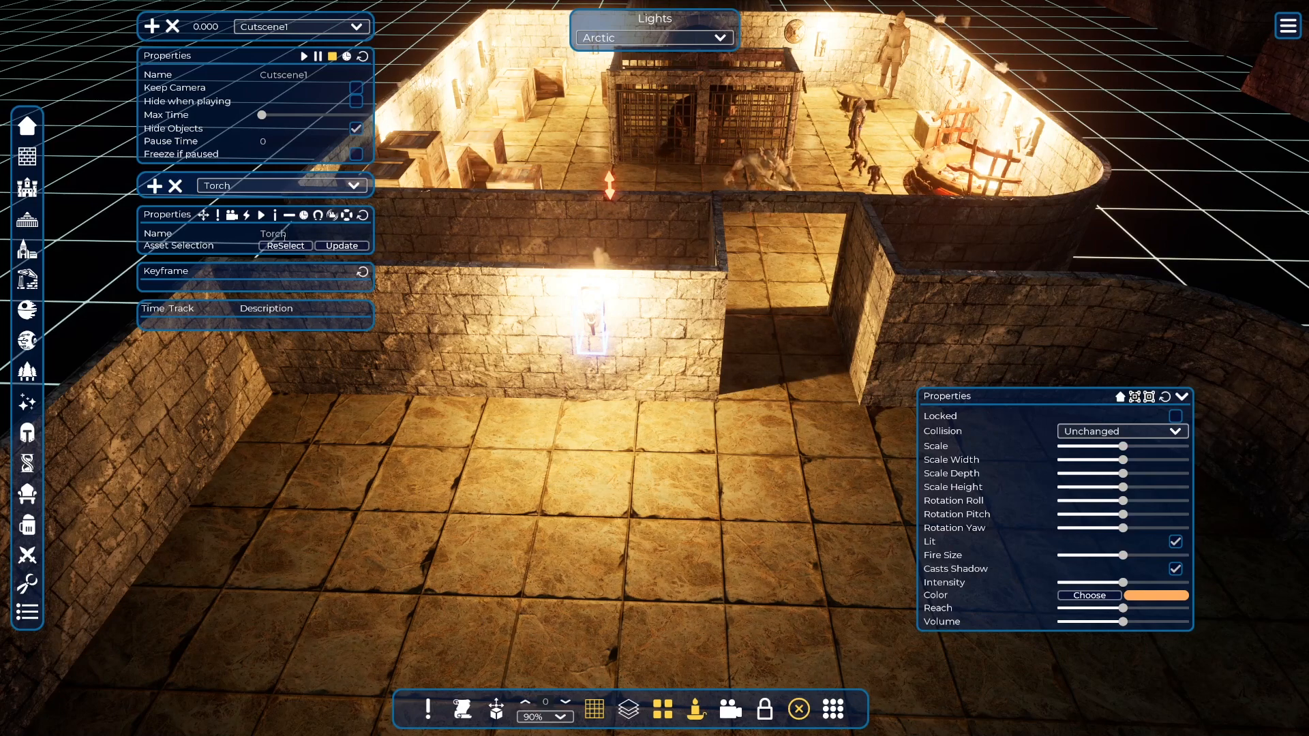
Step: Select a few floor tiles and restore the selection to the asset assigned to the Torch track
left_click(631, 482)
left_click(773, 446)
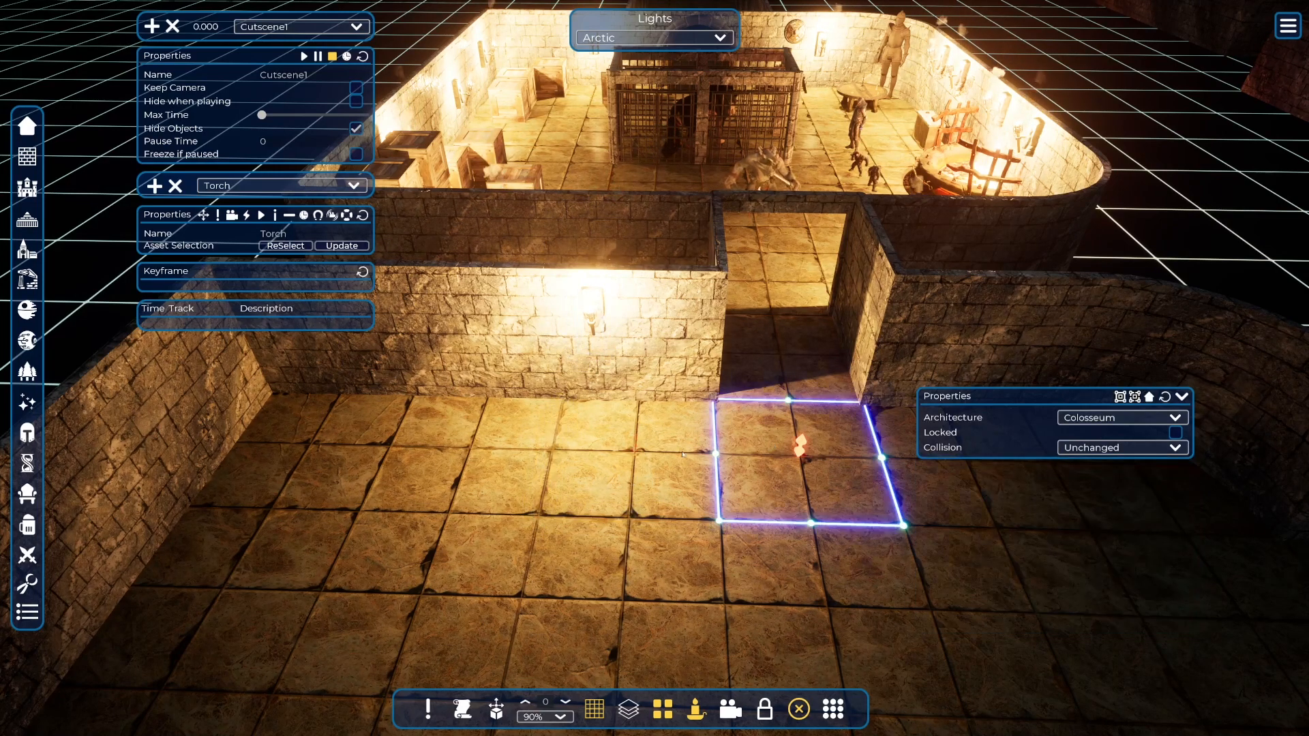
left_click(489, 457)
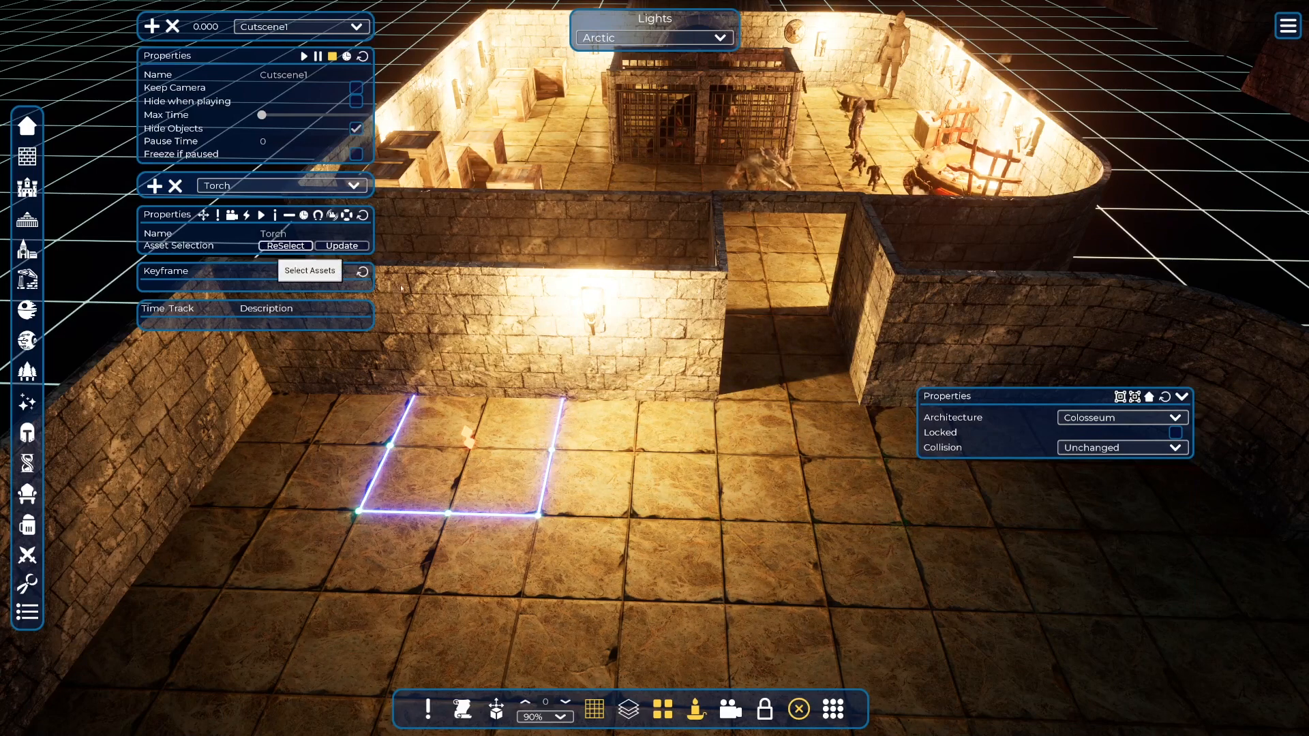
left_click(285, 245)
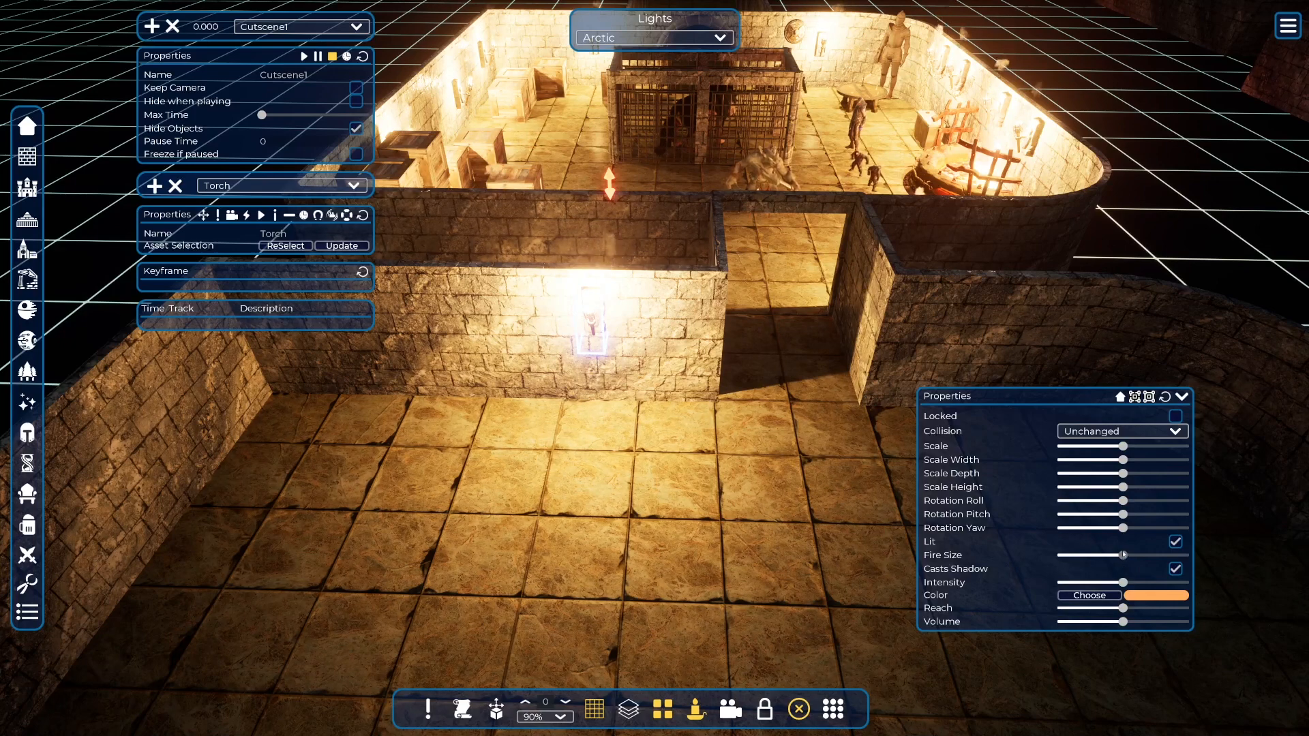
Step: Preview the torch's fire at maximum size and reset the fire size to its default
left_click_drag(1123, 555, 1237, 551)
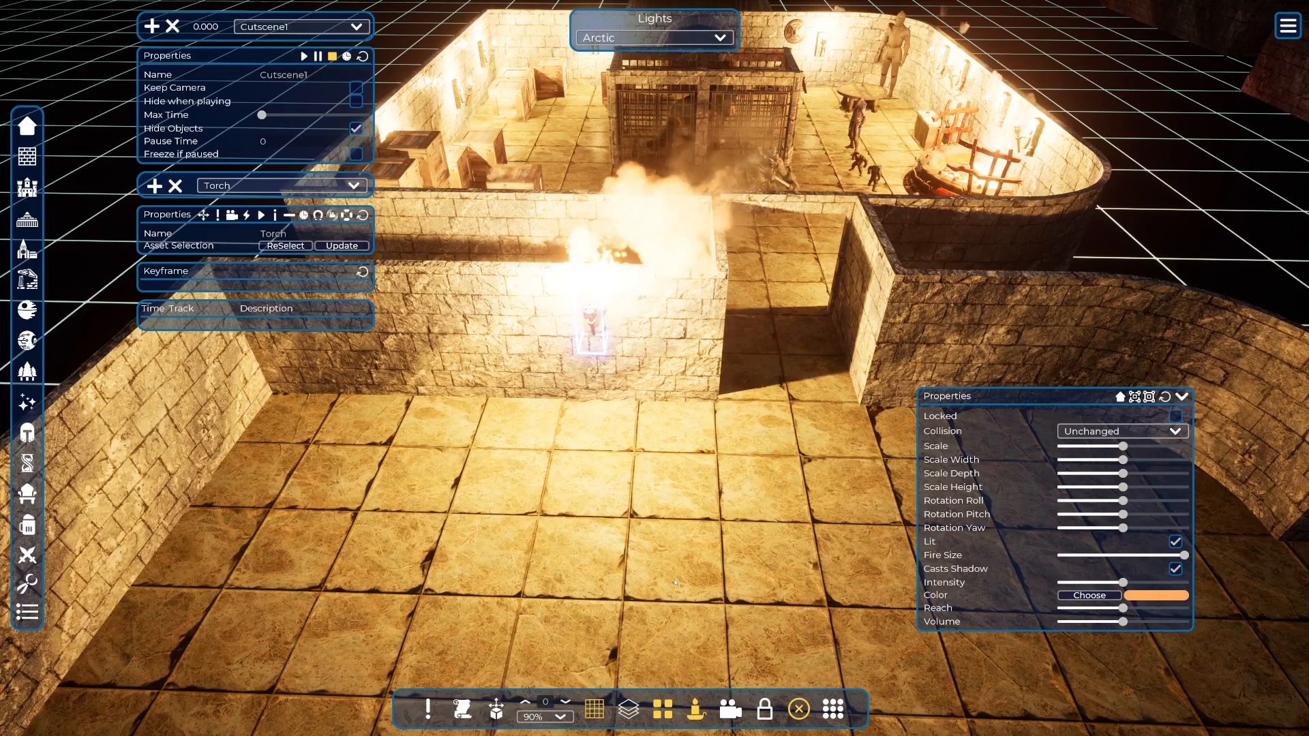
right_click_drag(705, 582, 705, 464)
scroll(706, 504, "up", 2)
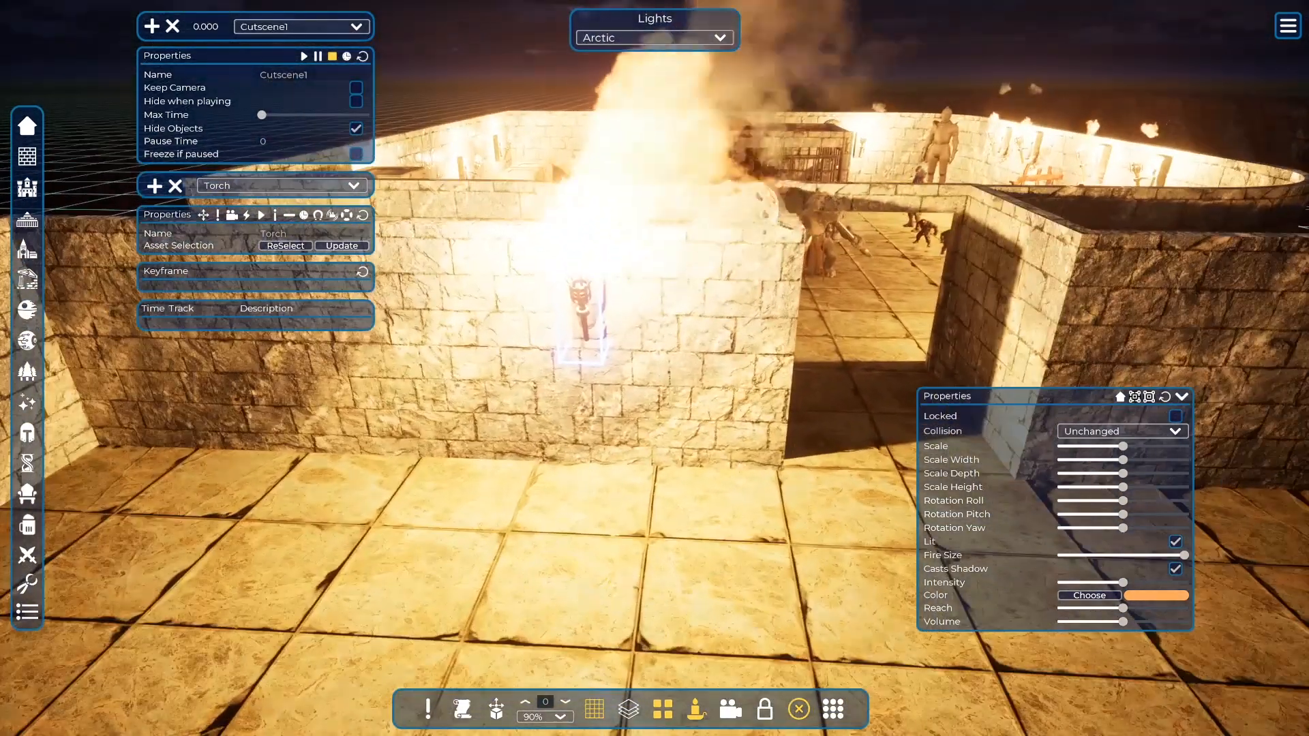
scroll(705, 505, "down", 1)
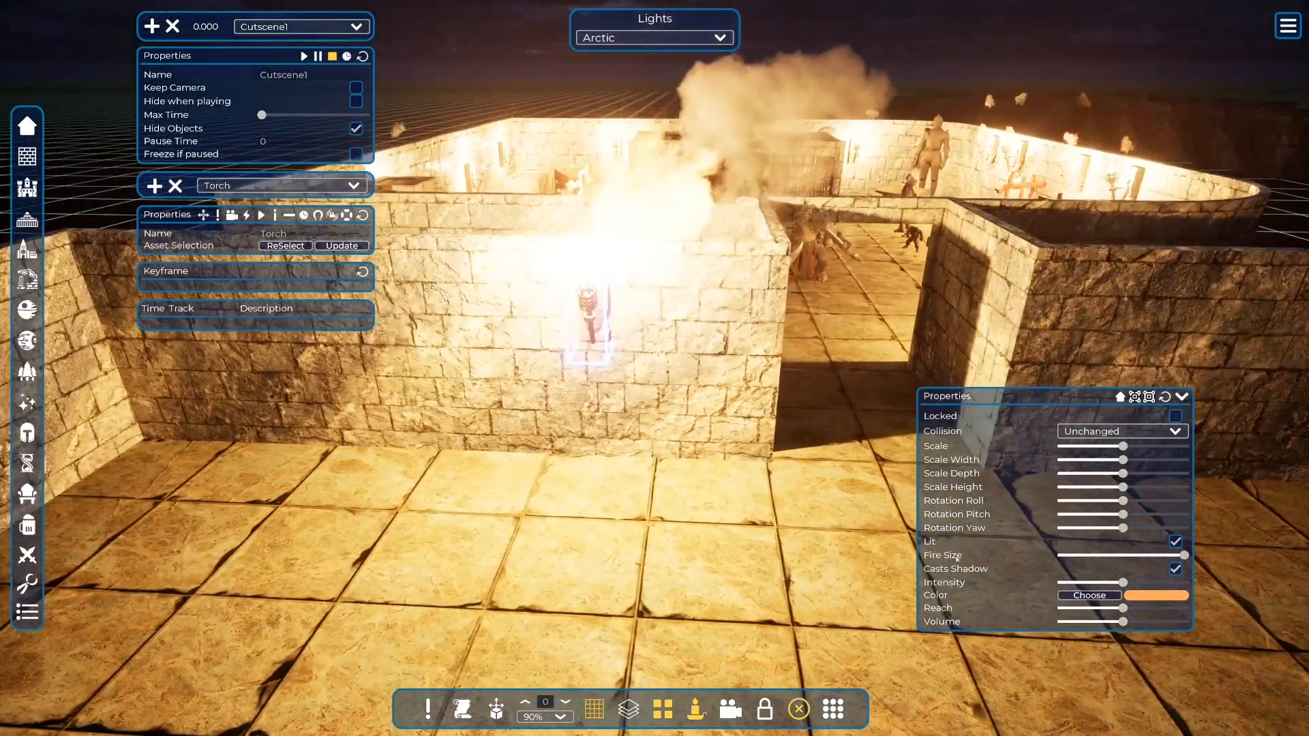
right_click(1096, 556)
left_click(1090, 567)
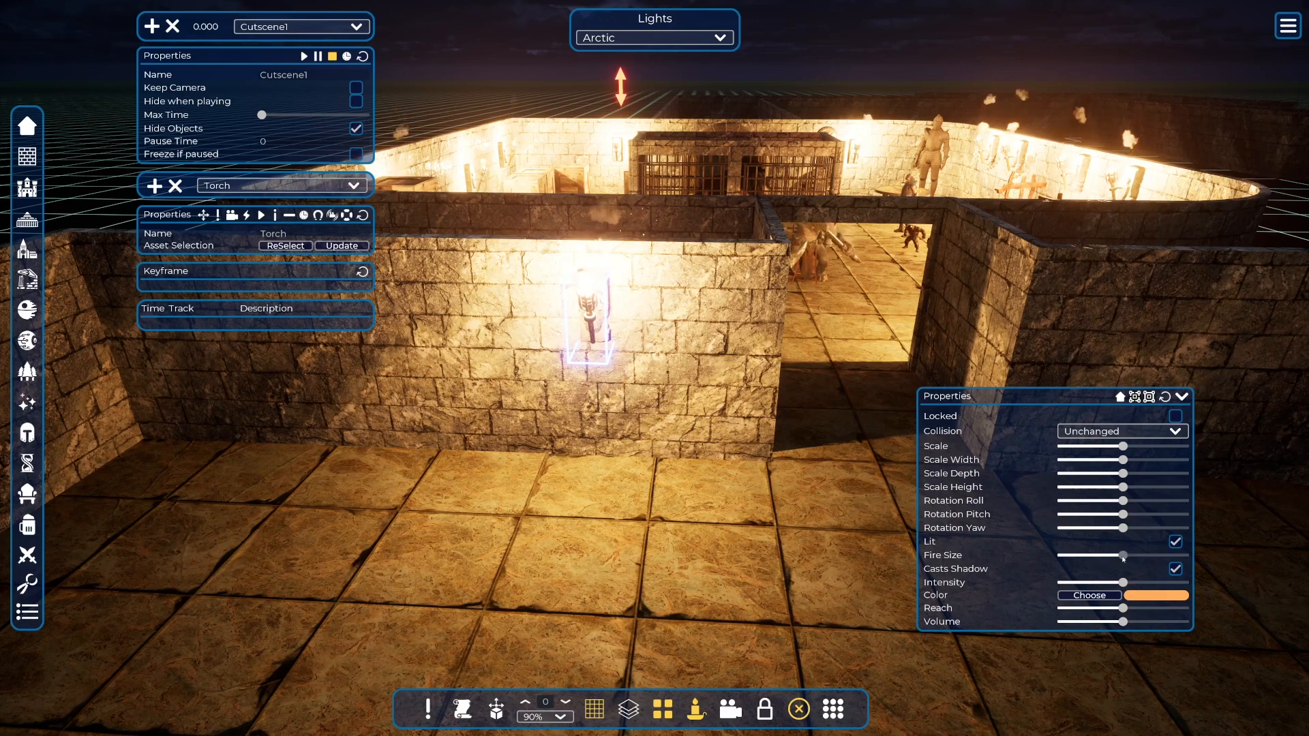
Step: Add two properties keyframes to the Torch track: minimum fire size at 0 seconds and maximum fire size at 5 seconds
left_click_drag(1118, 556, 1061, 555)
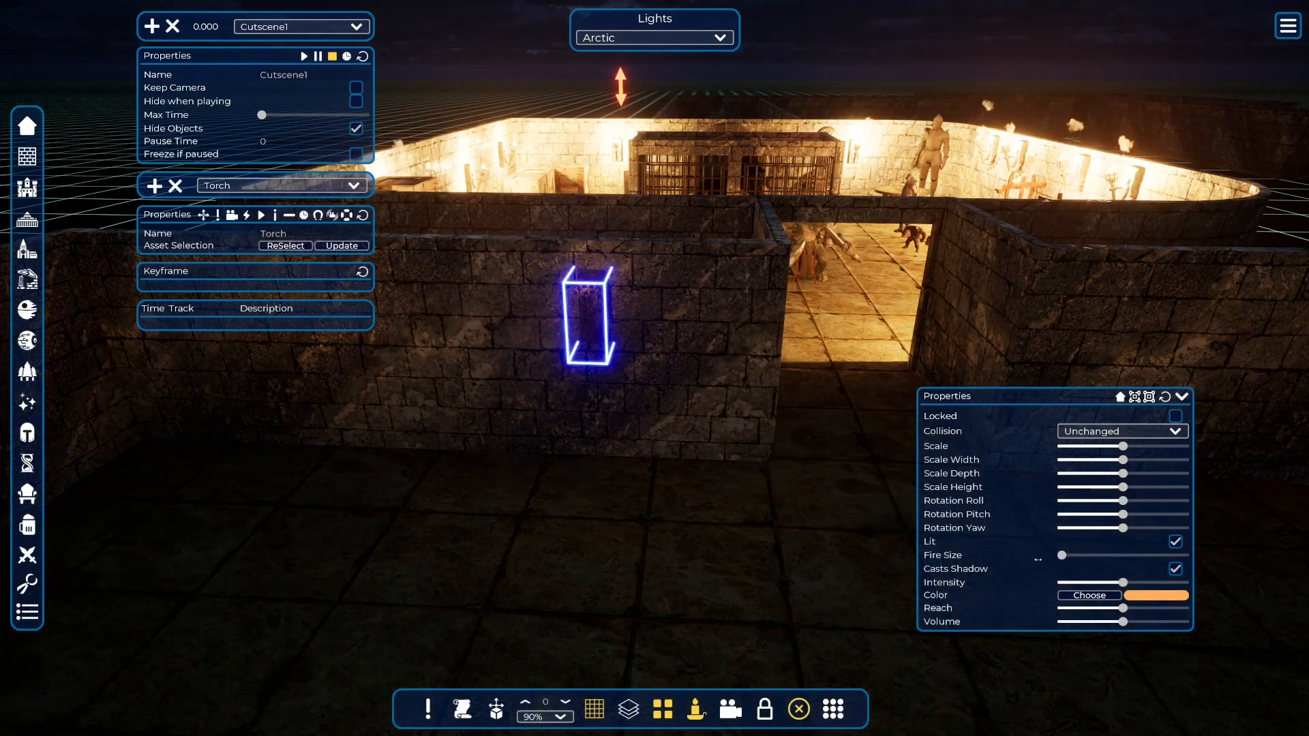
left_click(217, 216)
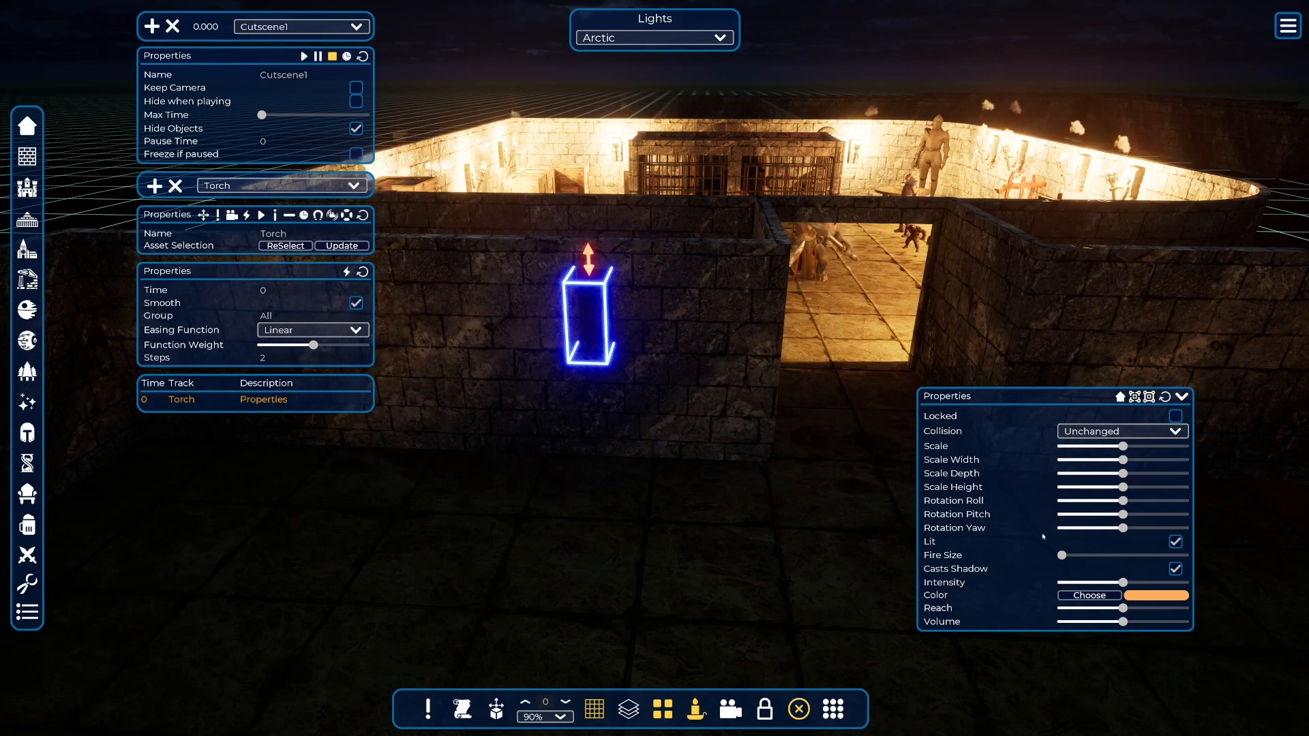
left_click_drag(1067, 560, 1186, 557)
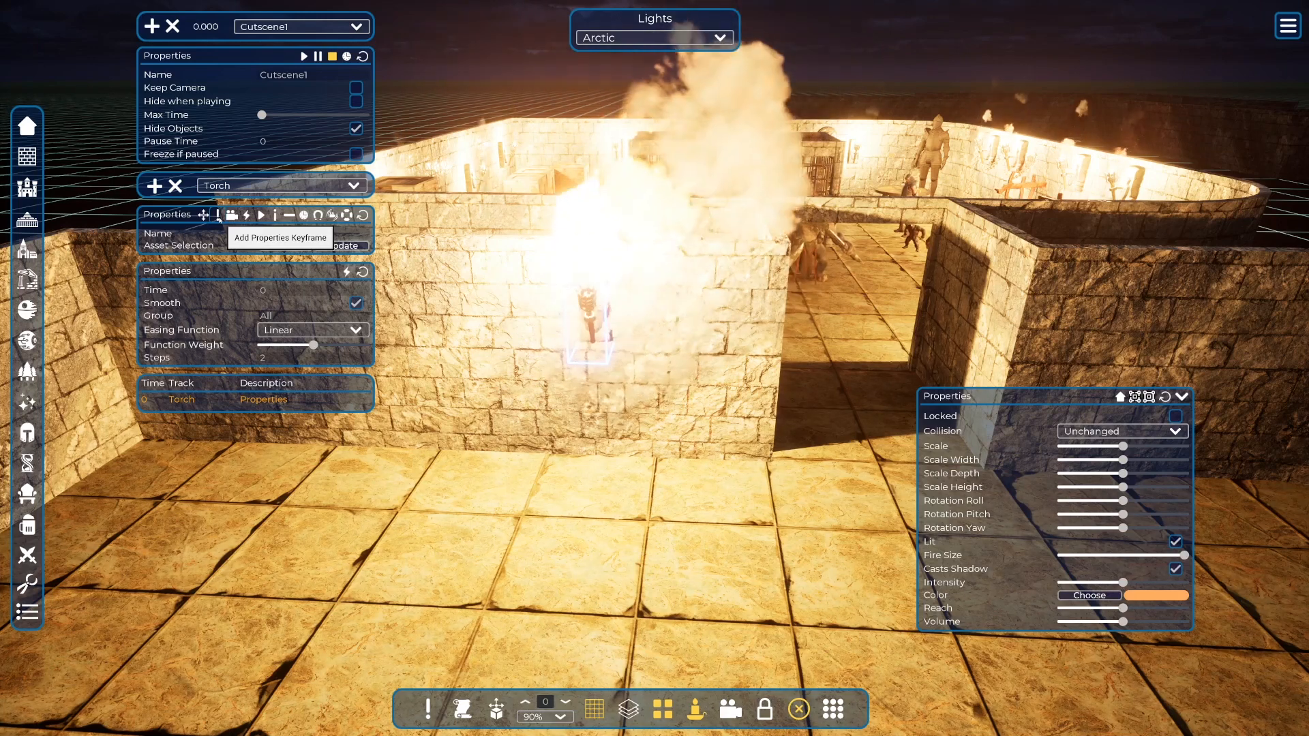
left_click(218, 216)
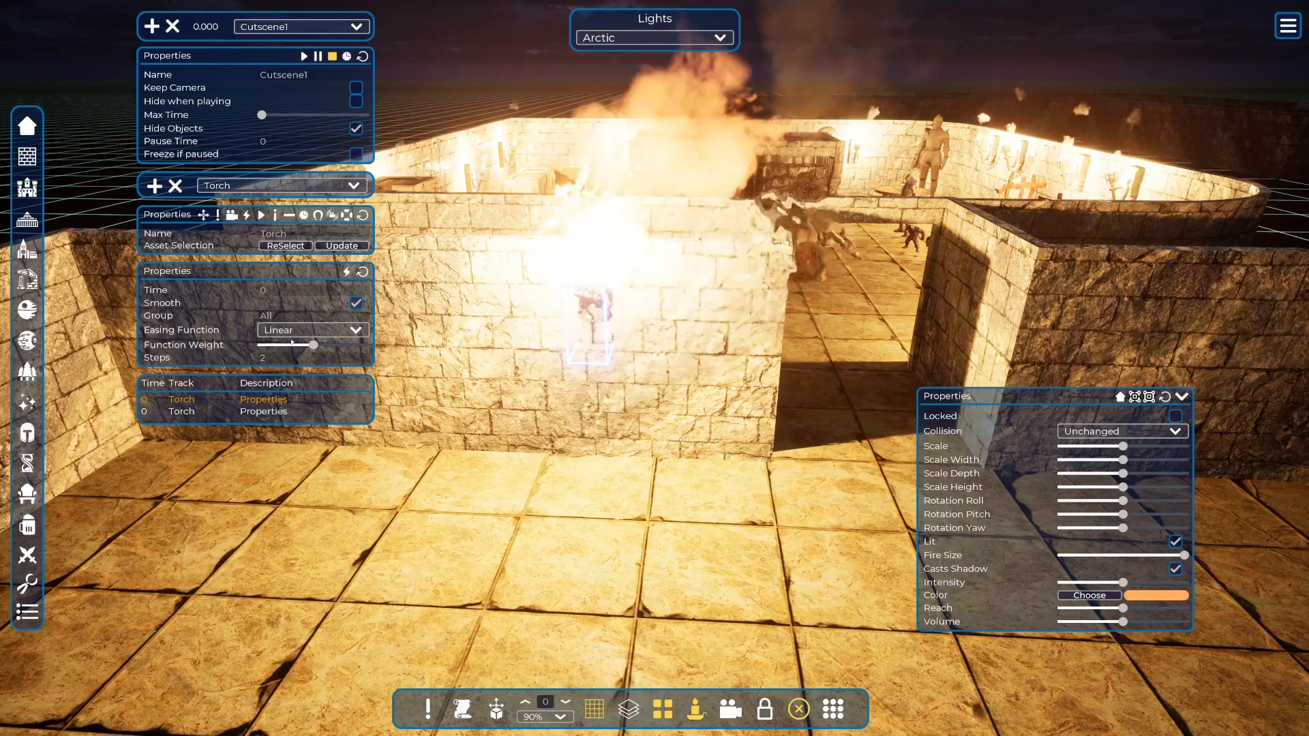
left_click(273, 291)
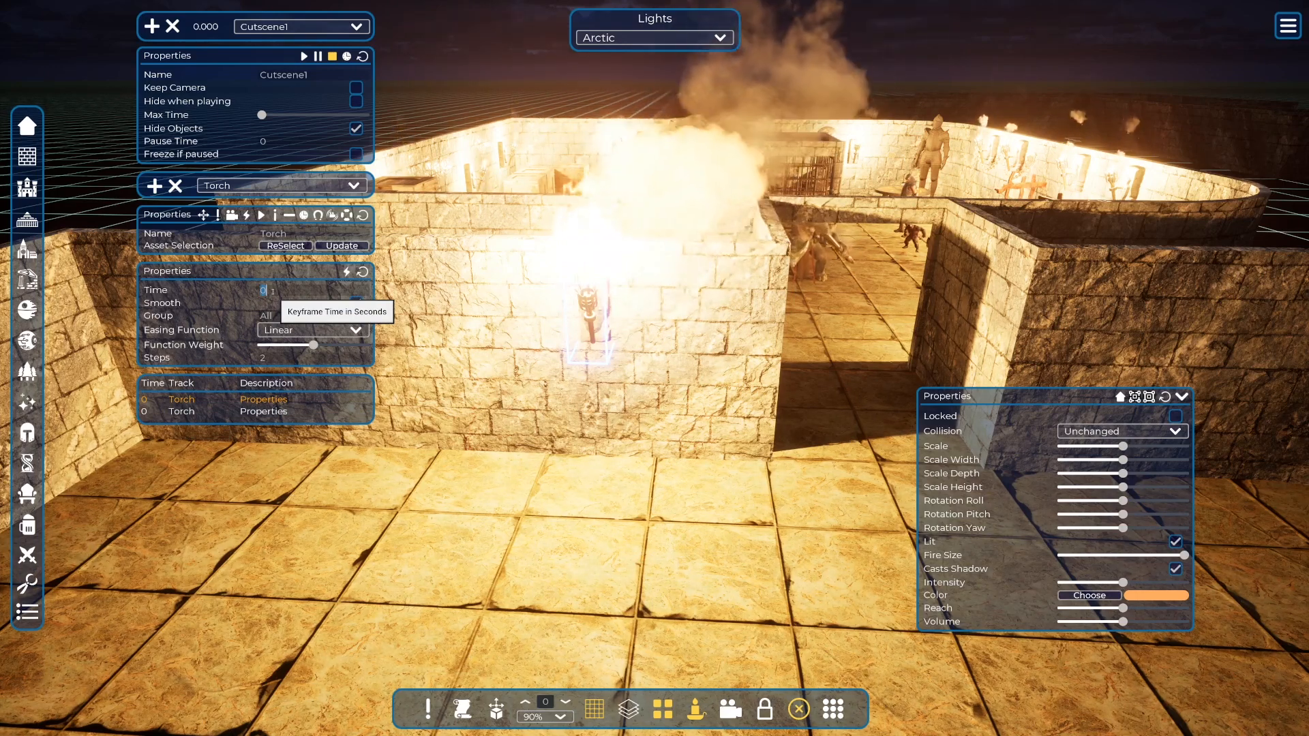
type("5")
key("Return")
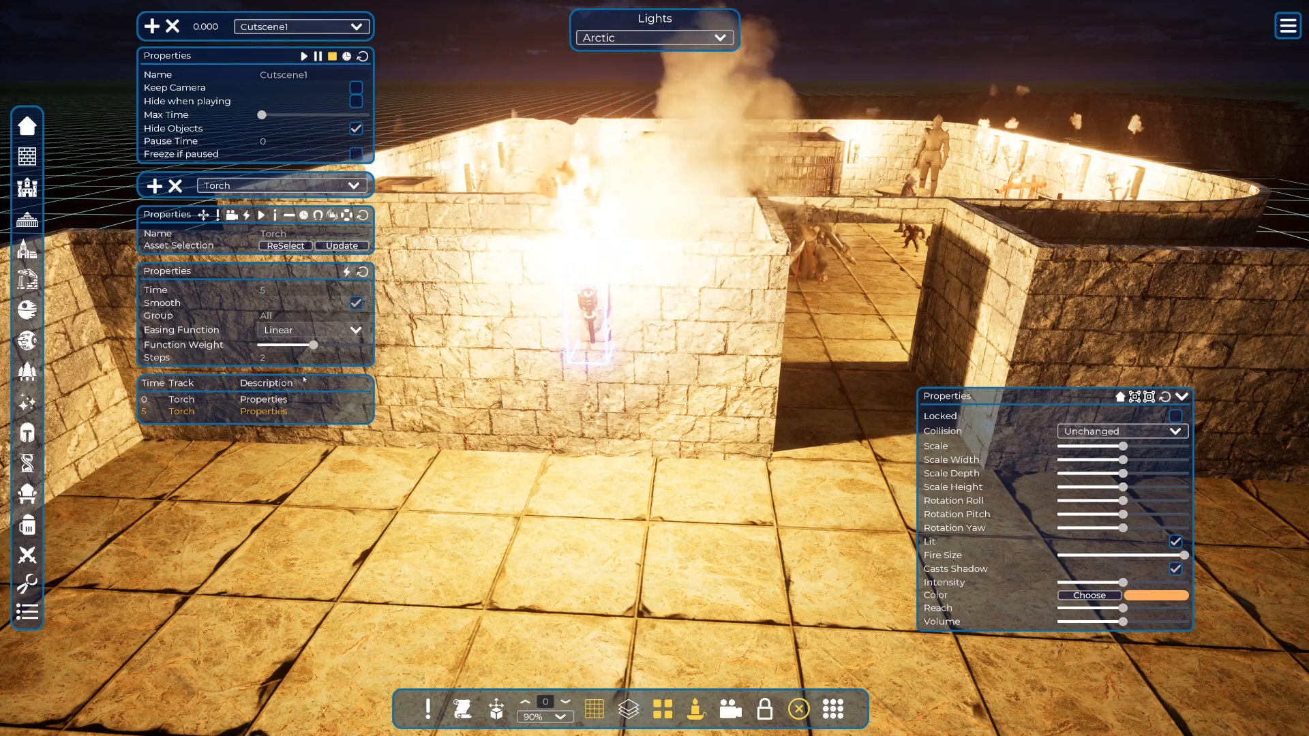
Step: Play the cutscene and compare the torch's fire at the 0-second and 5-second keyframes
left_click(192, 404)
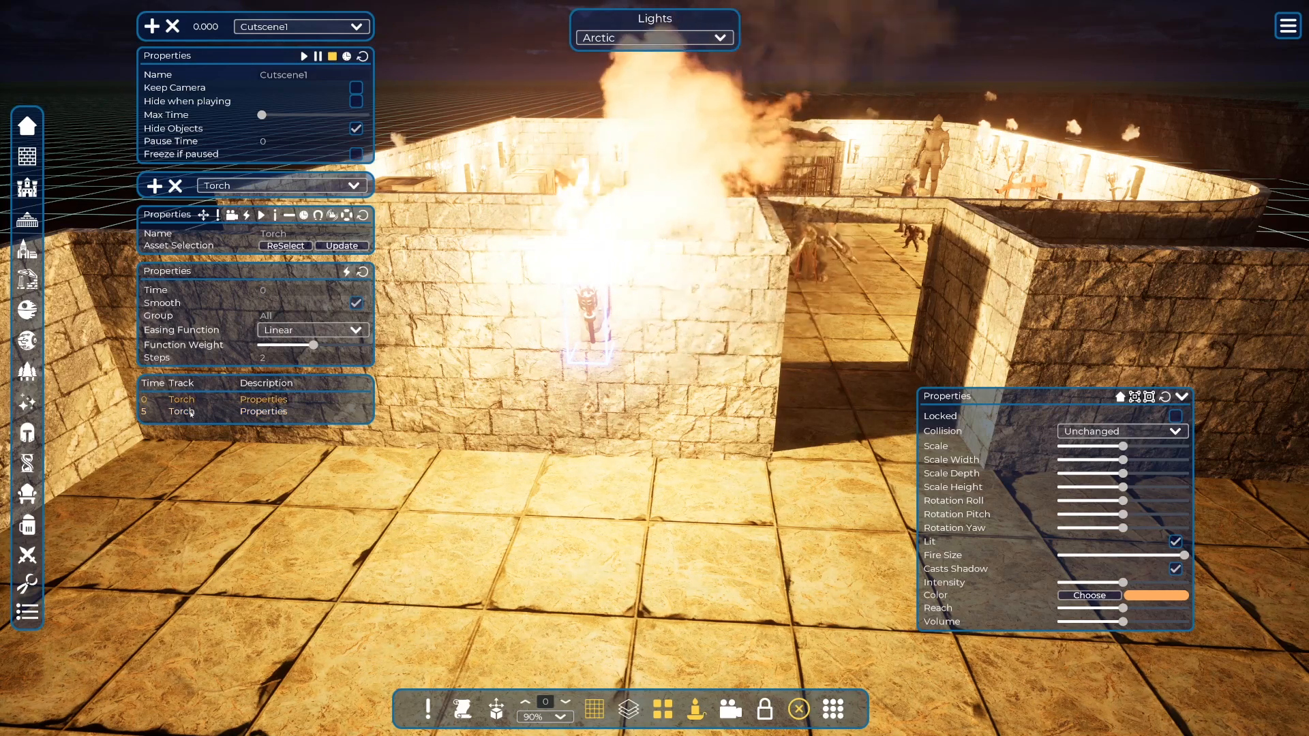
left_click(192, 412)
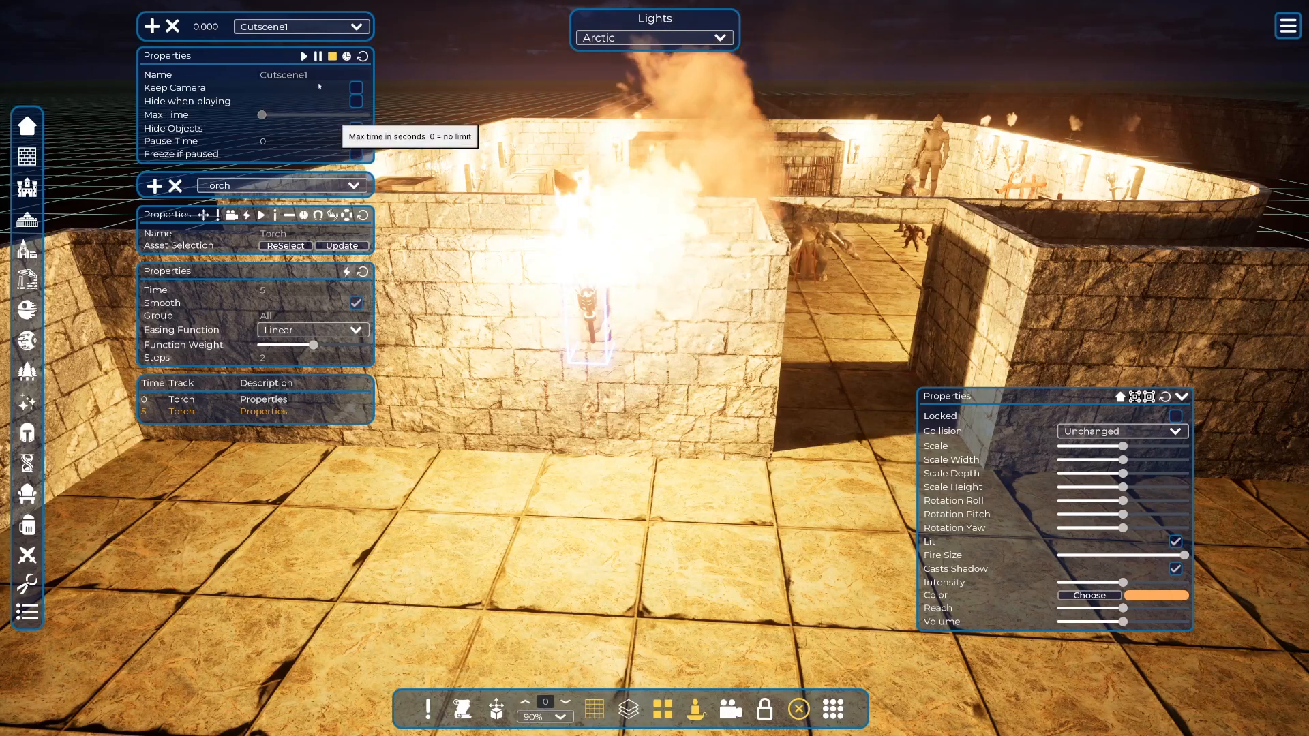
left_click(304, 56)
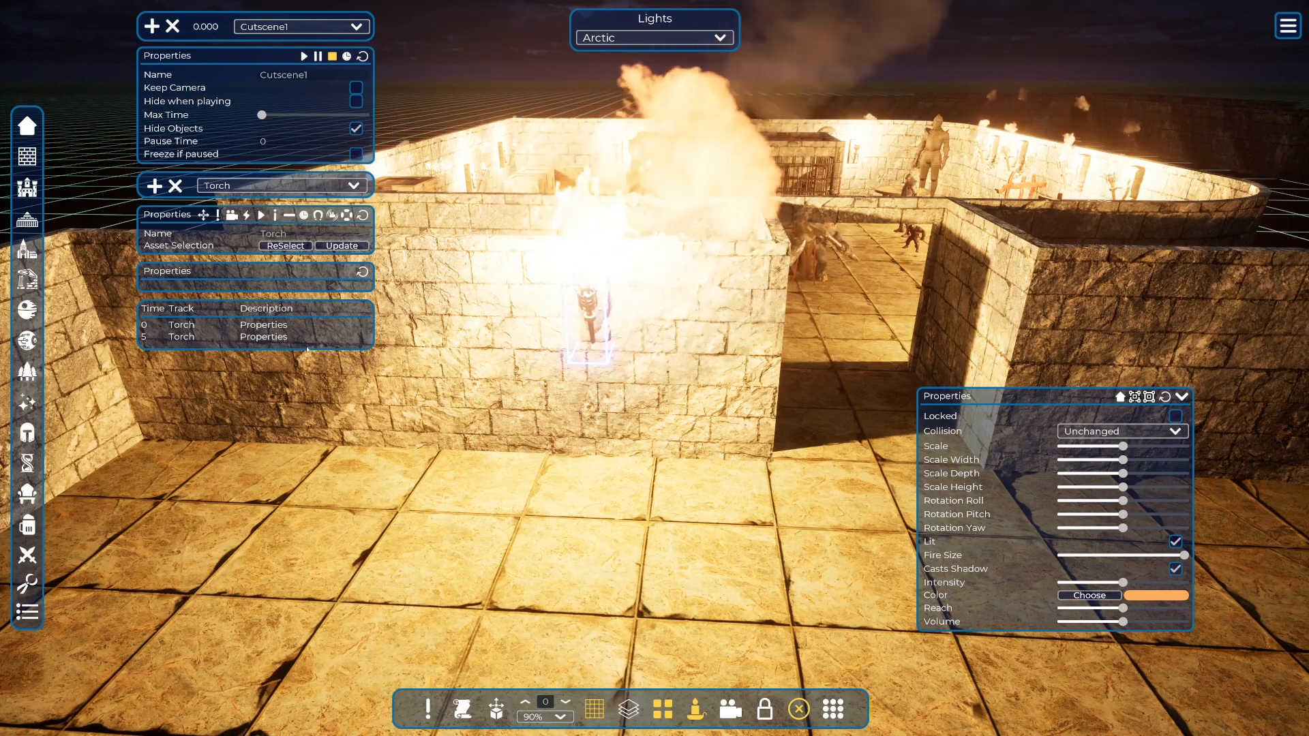
left_click(191, 326)
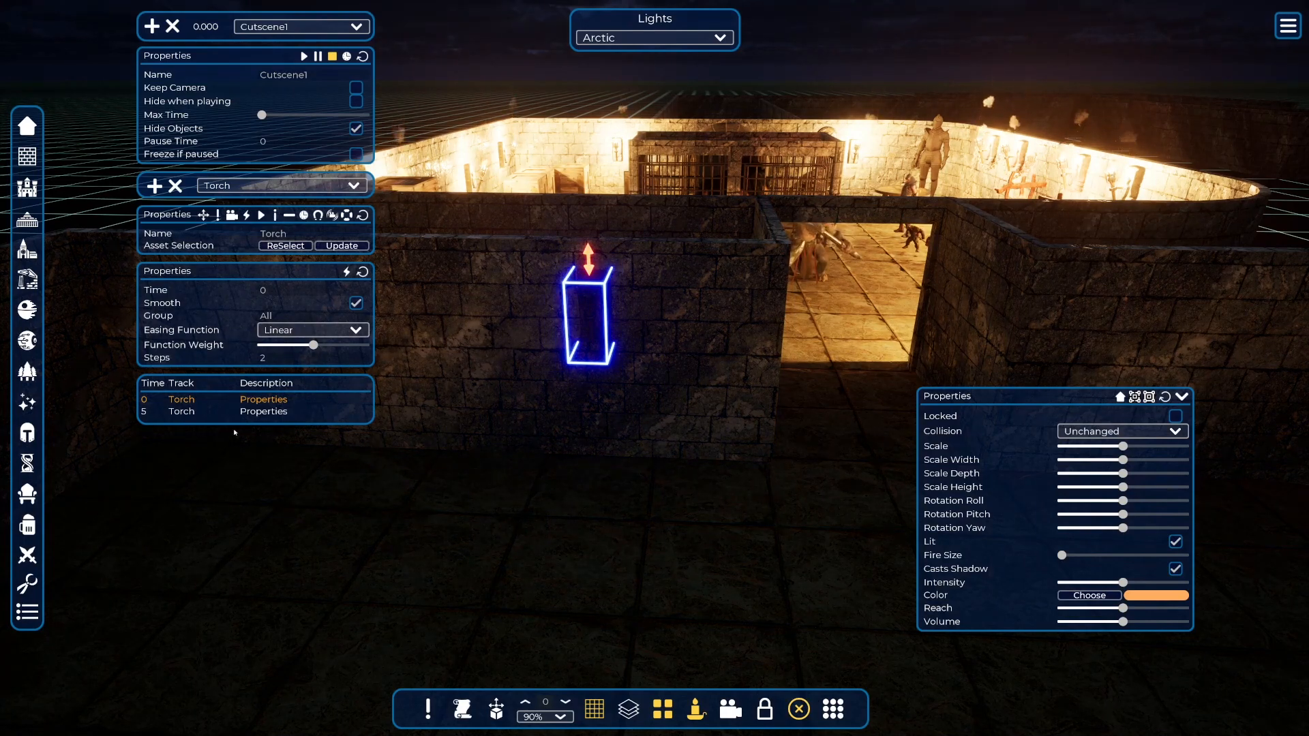
left_click(191, 413)
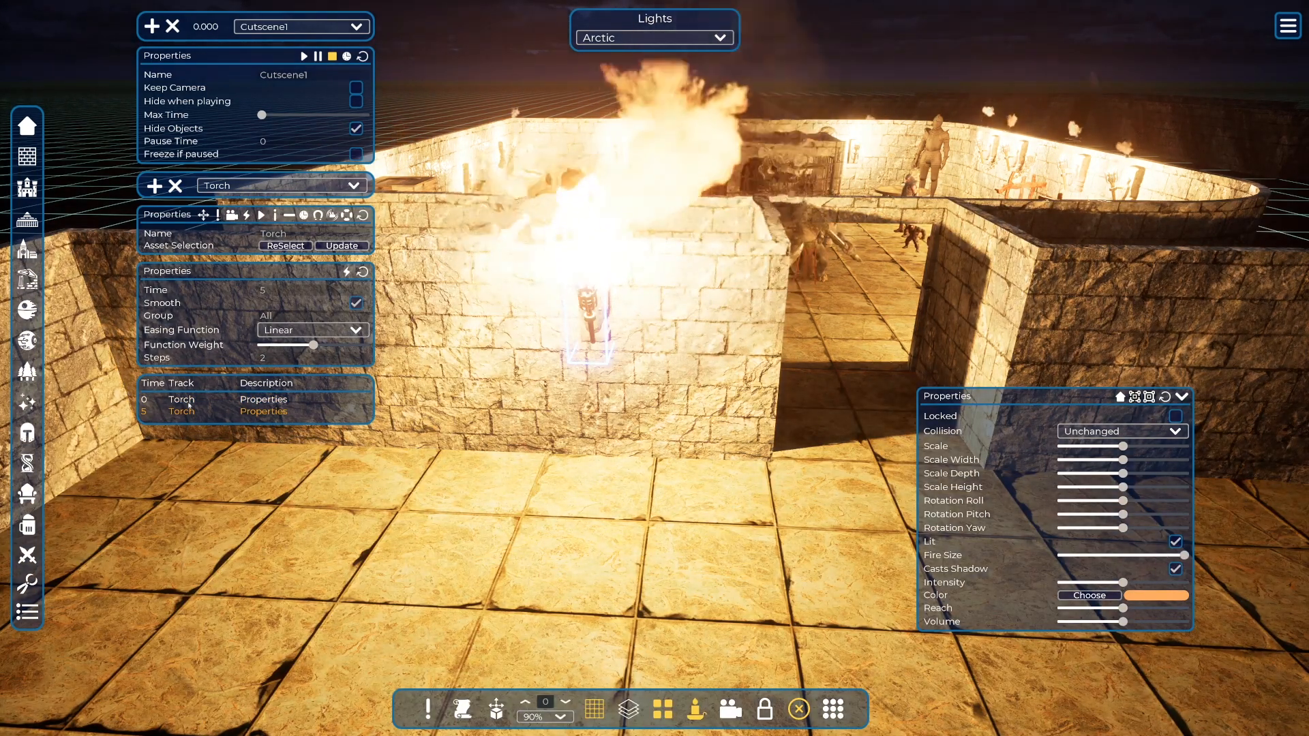
left_click(258, 401)
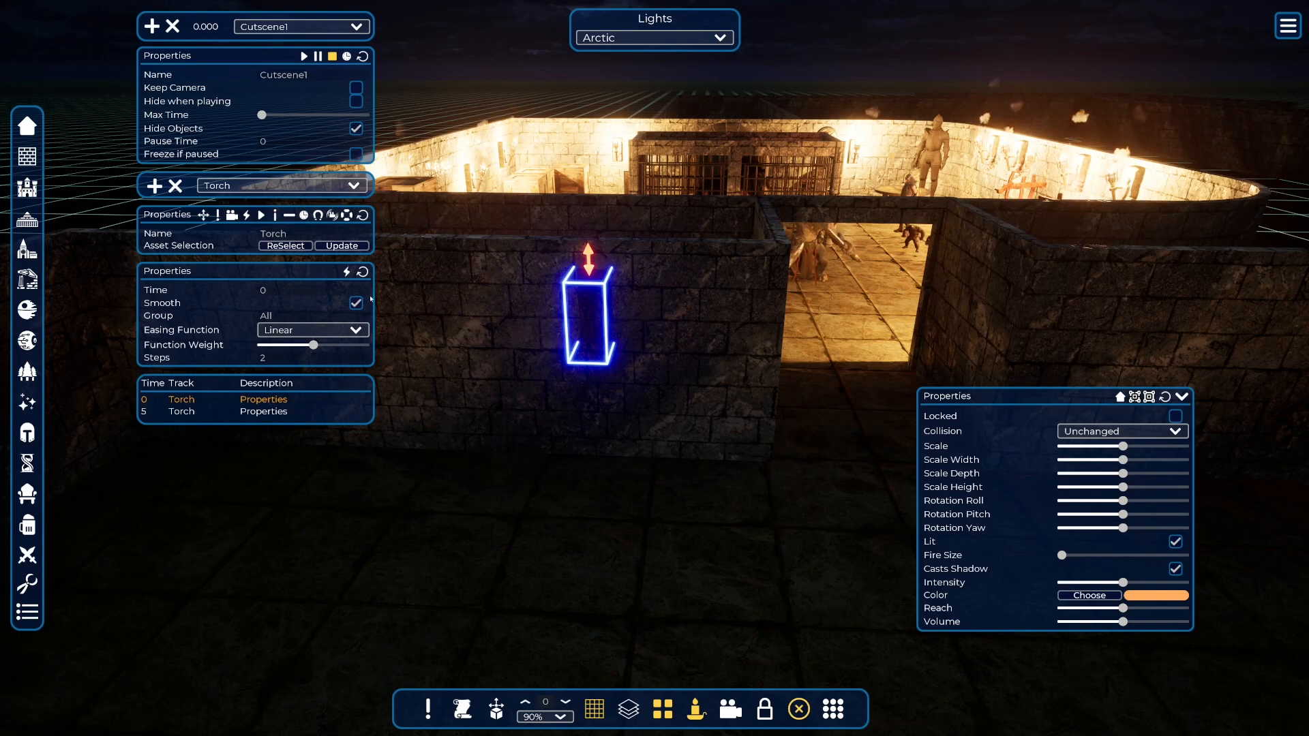
Step: Set the torch's fire size to 10 at the 5-second keyframe and play the cutscene
left_click(205, 411)
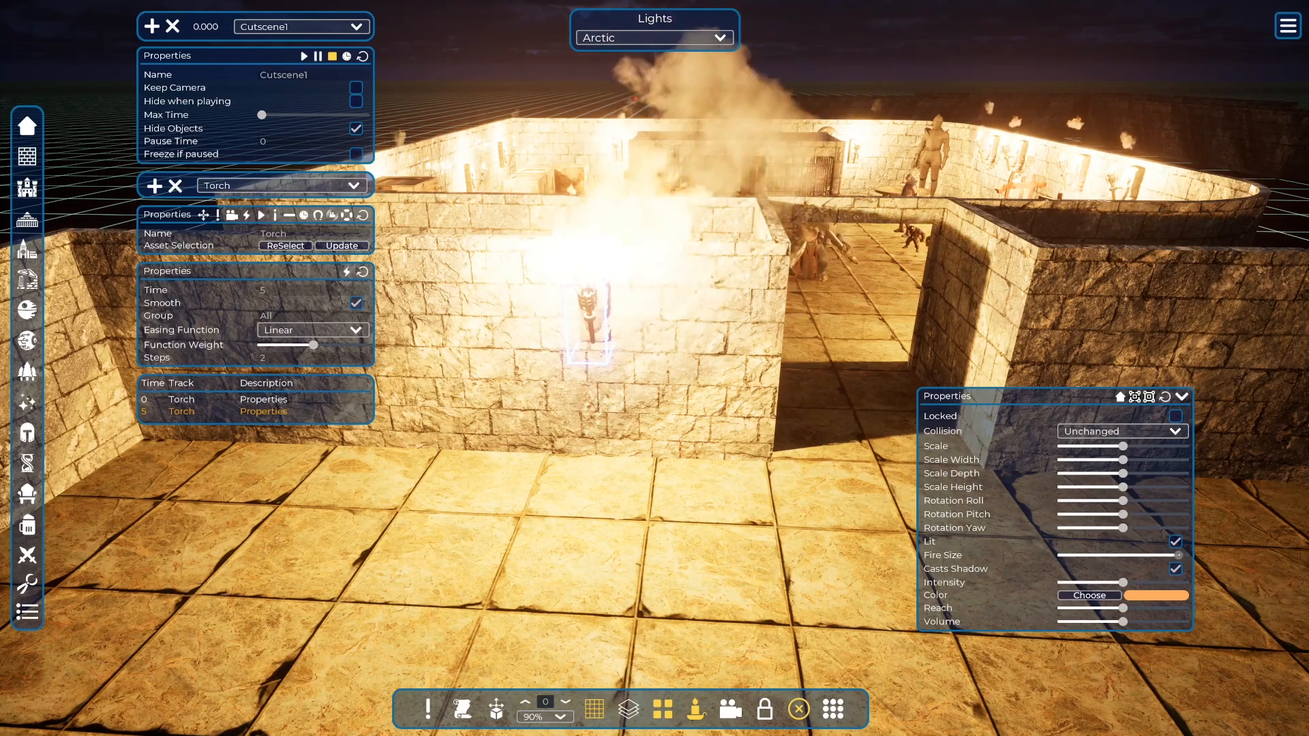
left_click_drag(1183, 555, 1139, 555)
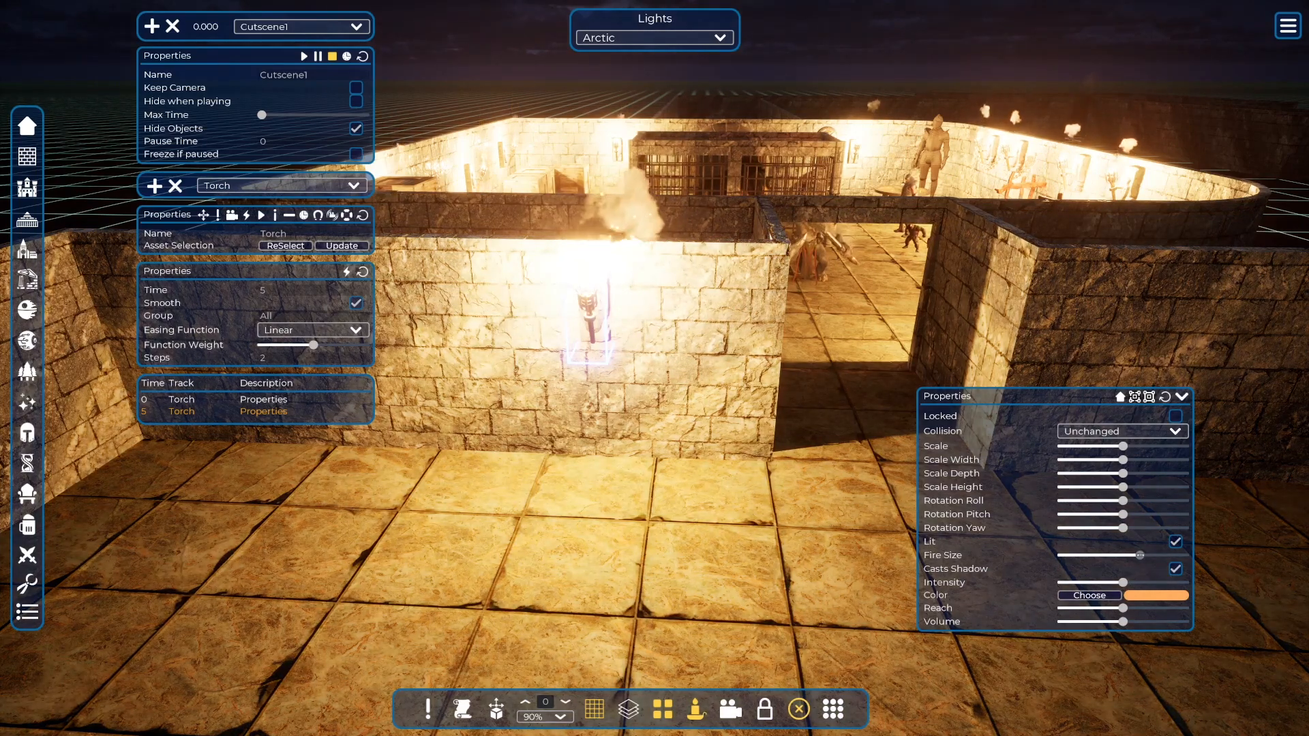
left_click(958, 556)
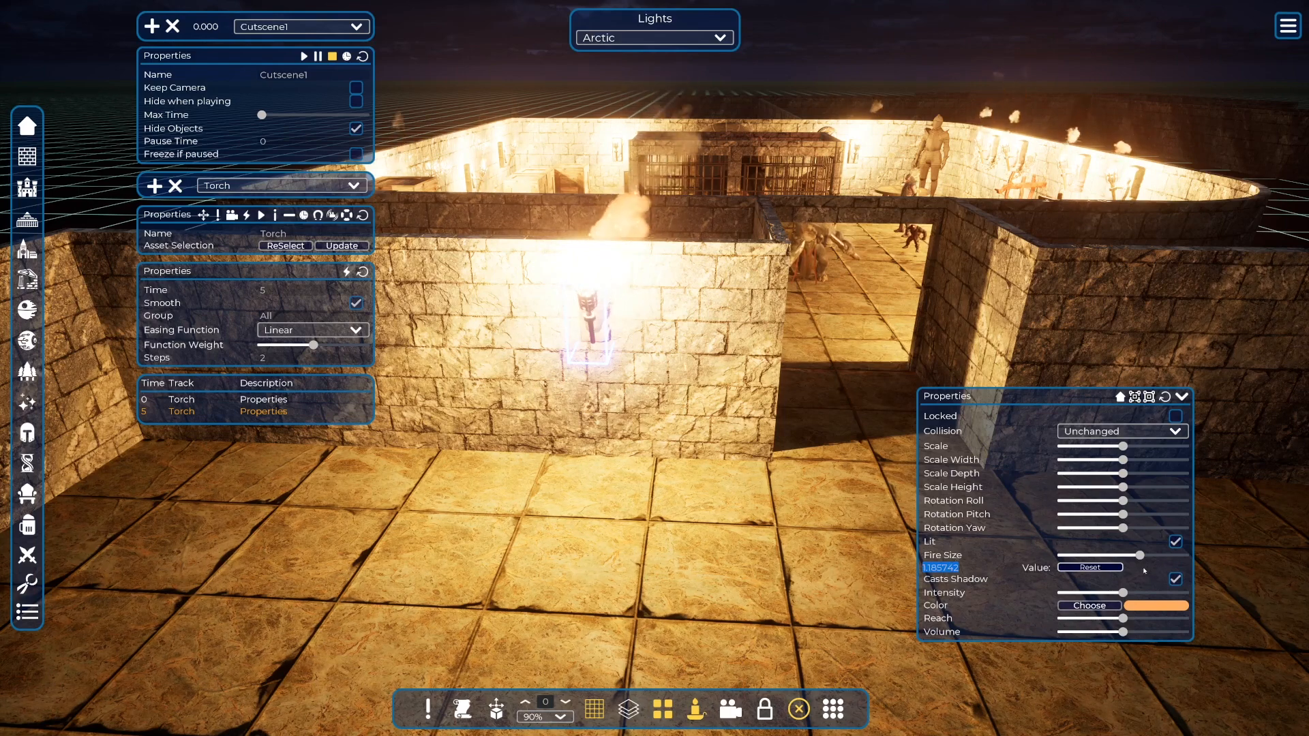
left_click_drag(1142, 557, 1174, 556)
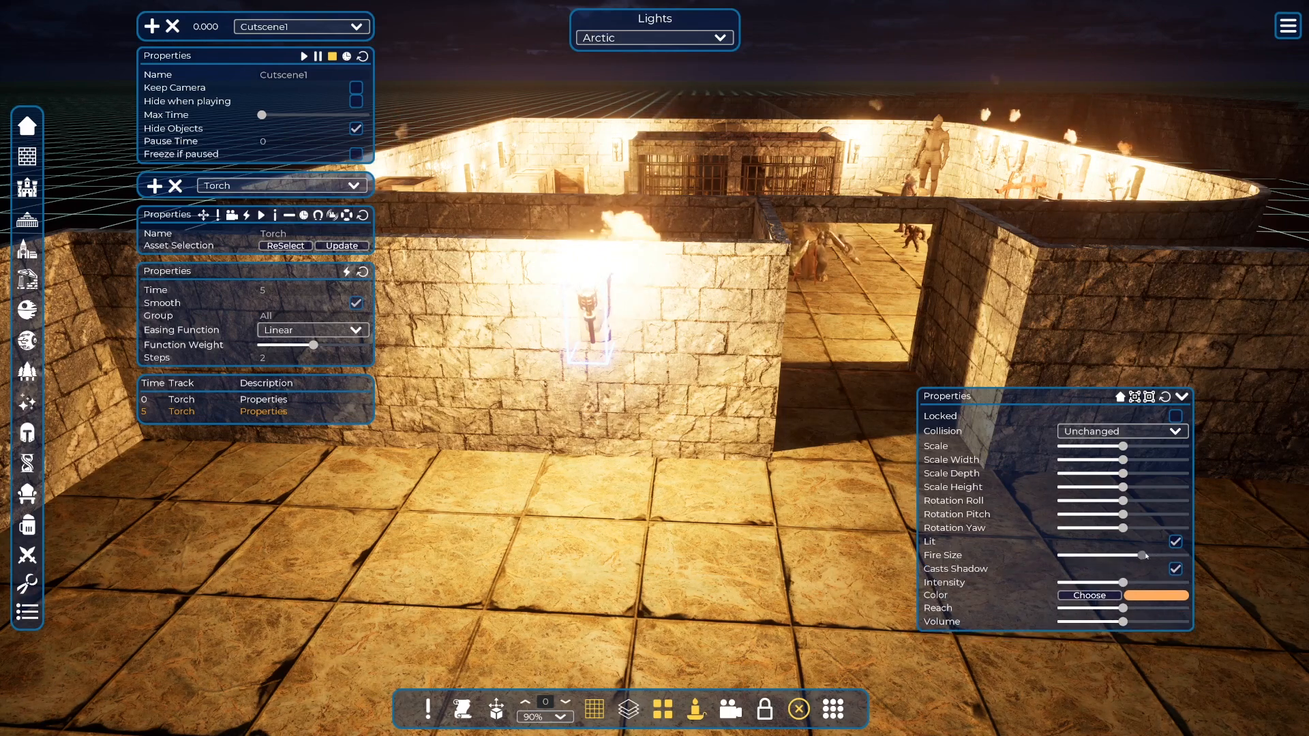
left_click(1182, 557)
left_click(960, 556)
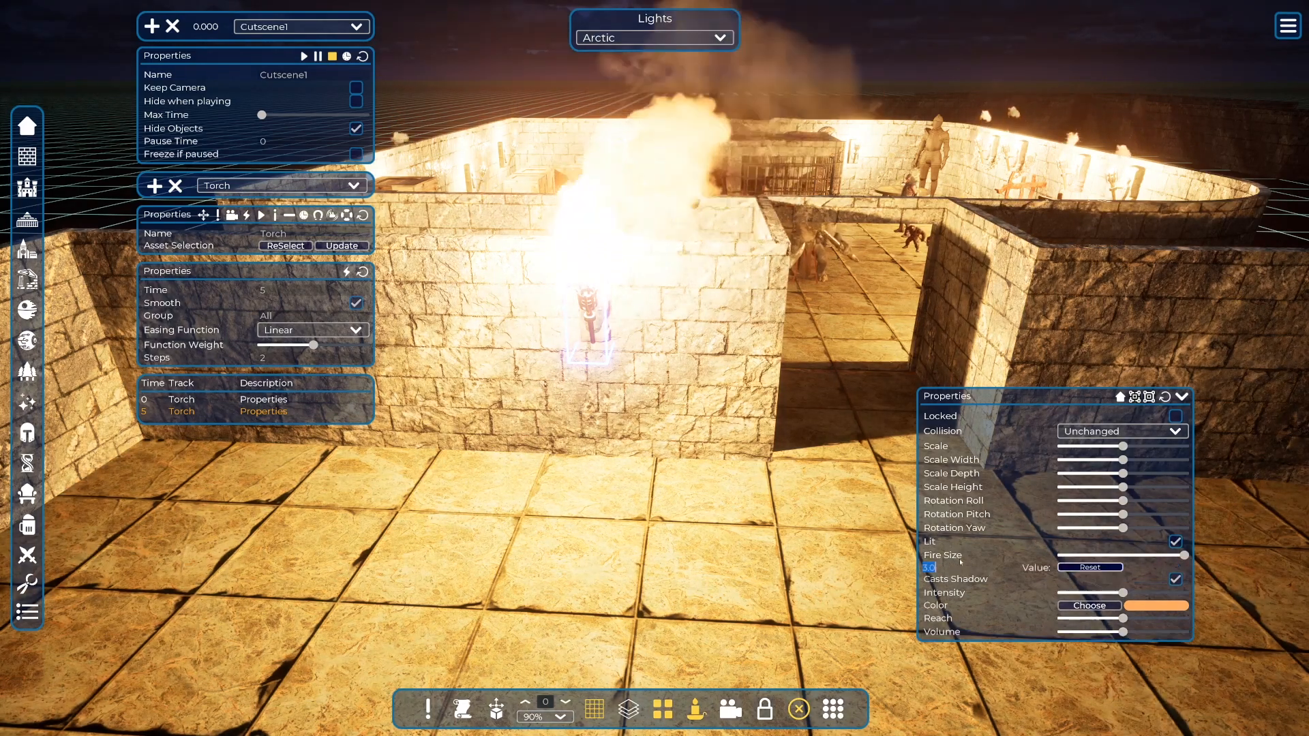
key("BackSpace")
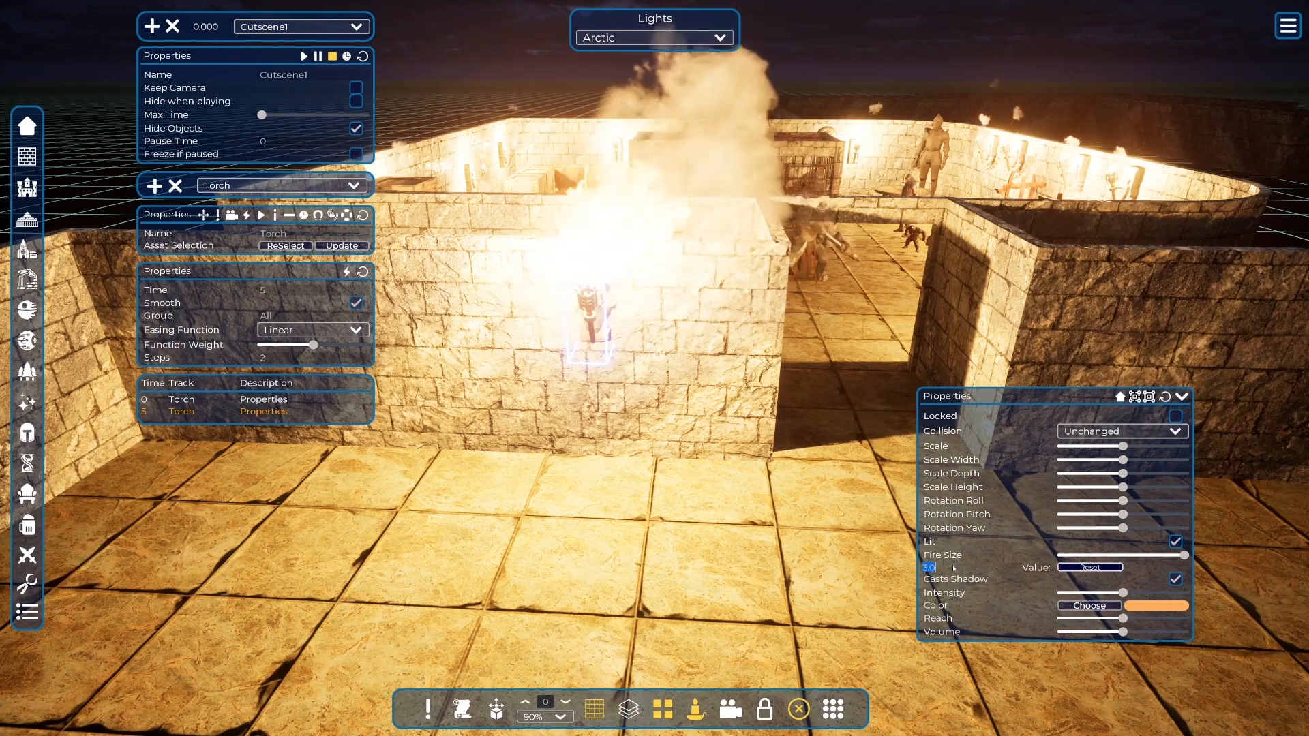
type("10")
key("Return")
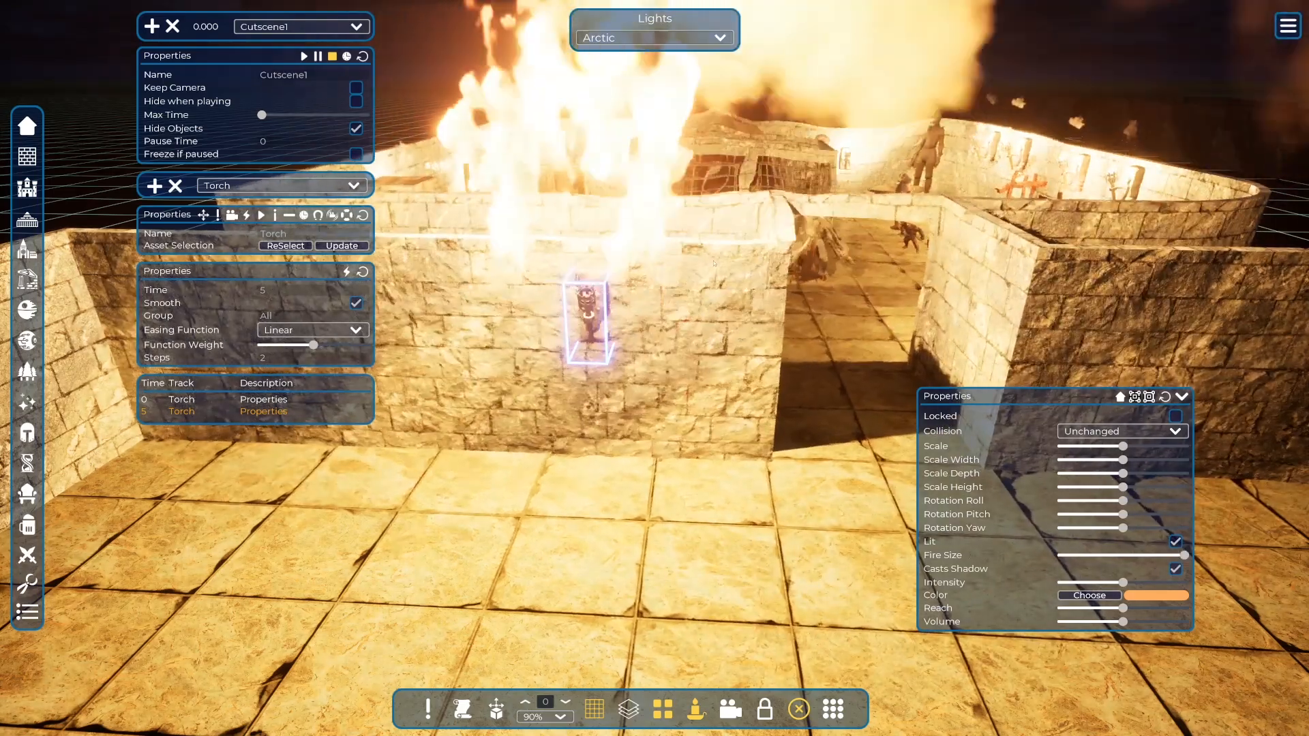
right_click_drag(716, 303, 731, 252)
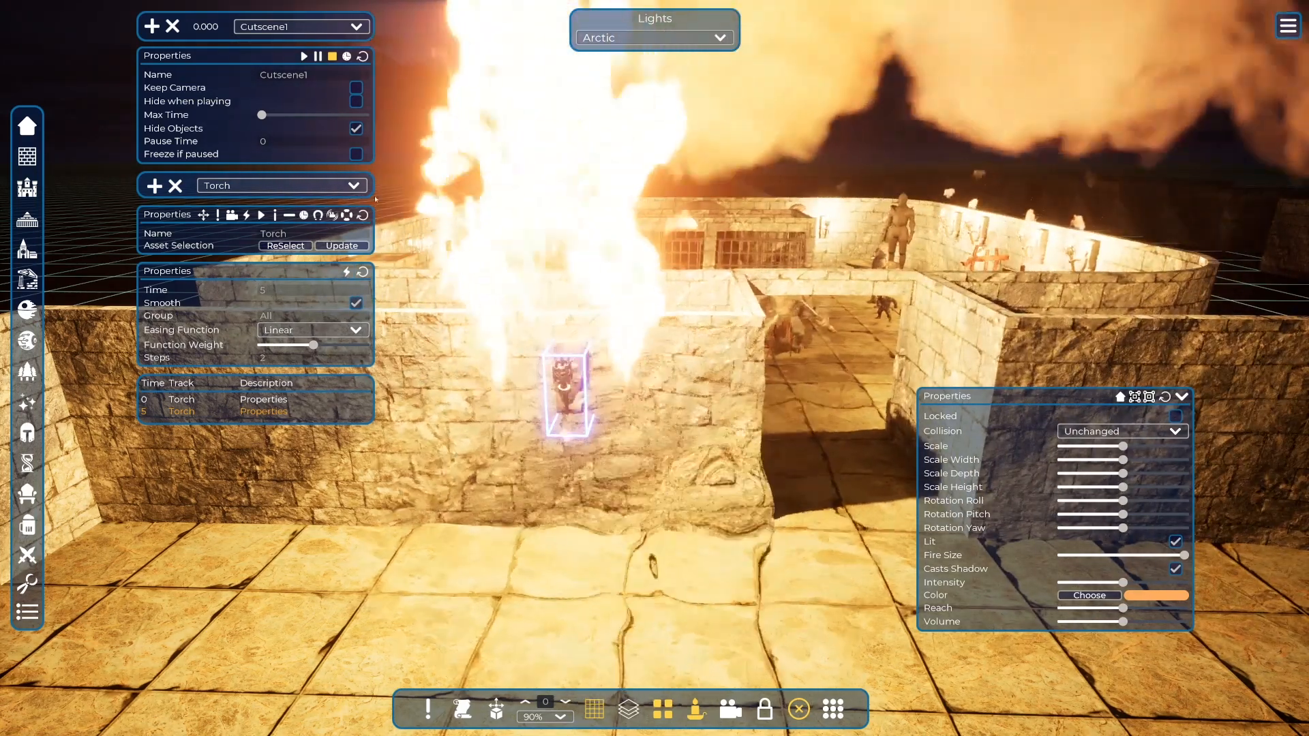
left_click(304, 56)
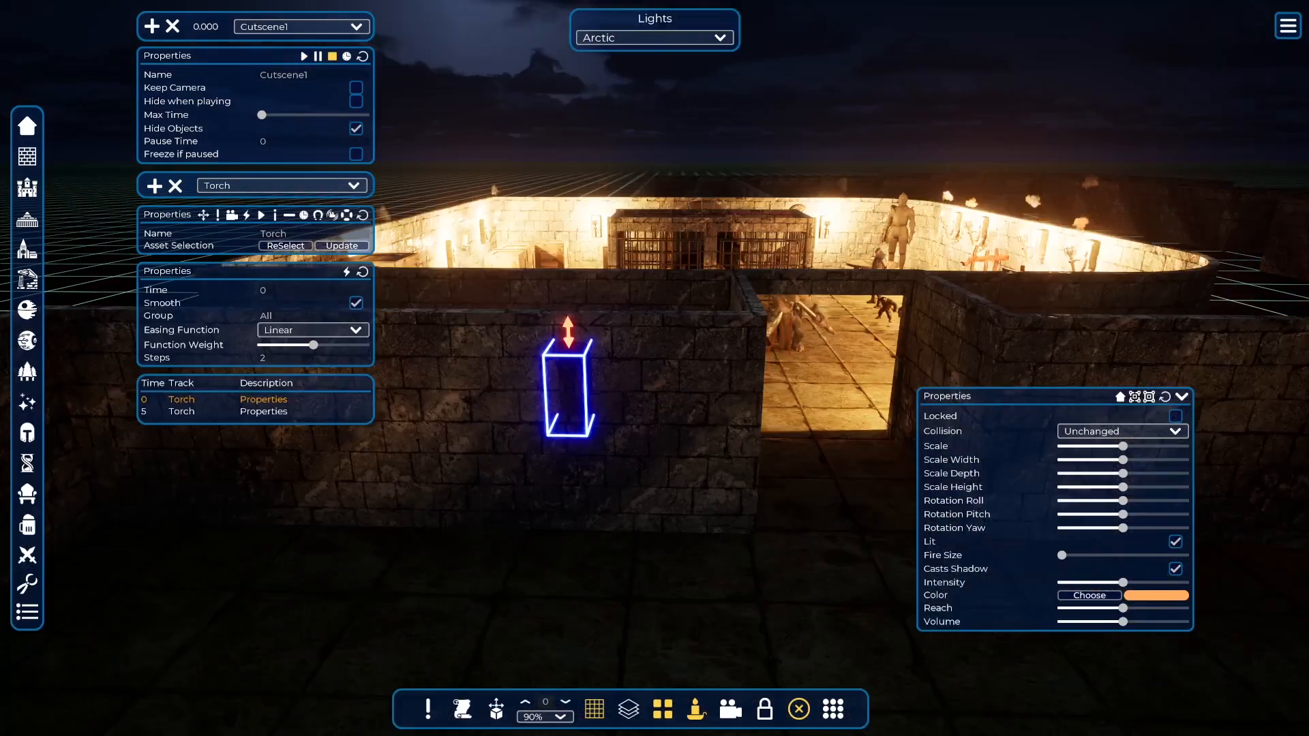
Step: Add a properties keyframe at 12 seconds to the Torch track with the default fire size and play the cutscene
left_click(183, 411)
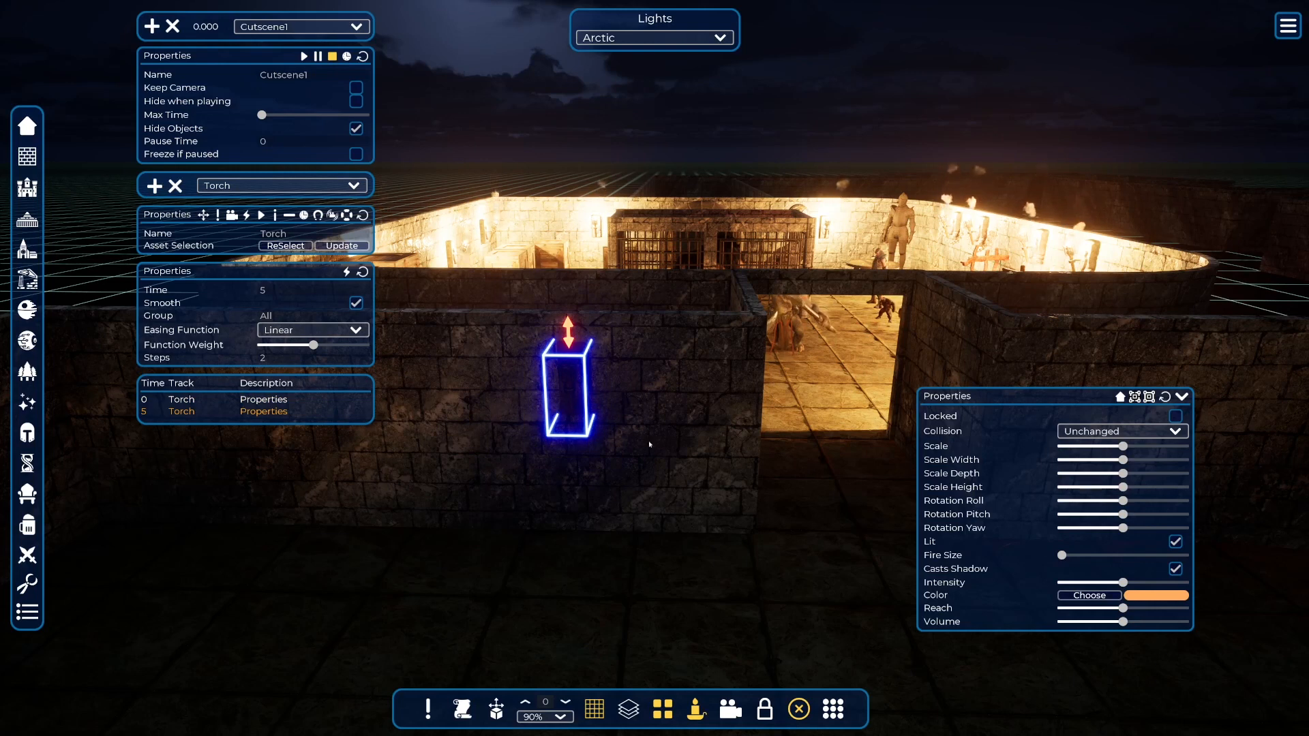
left_click(957, 557)
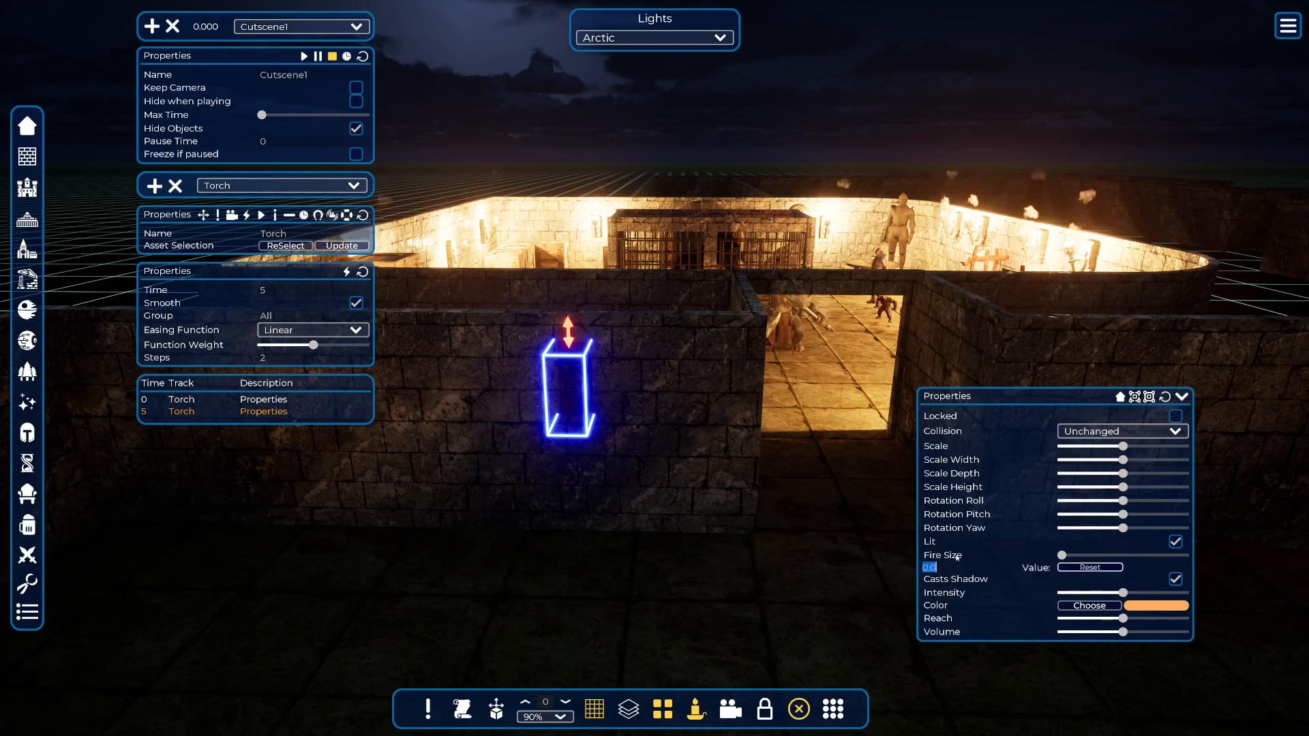
left_click(1072, 568)
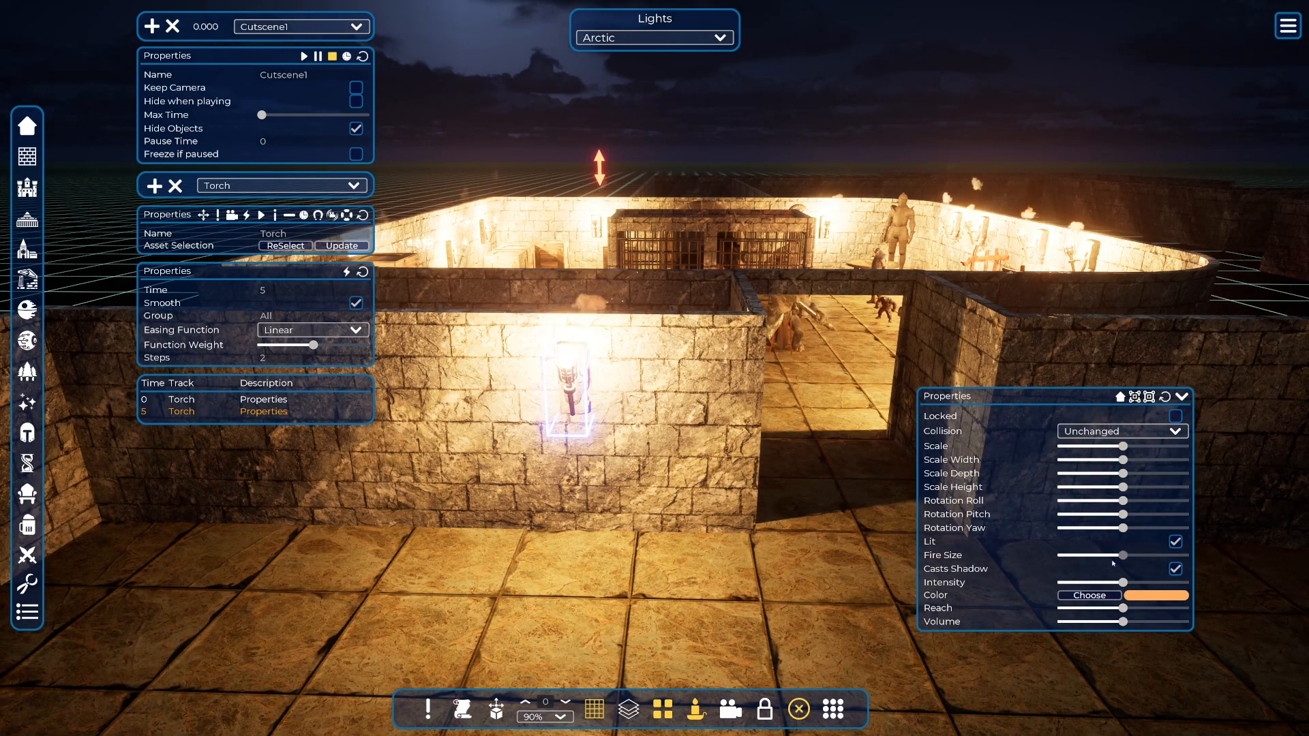
left_click(220, 216)
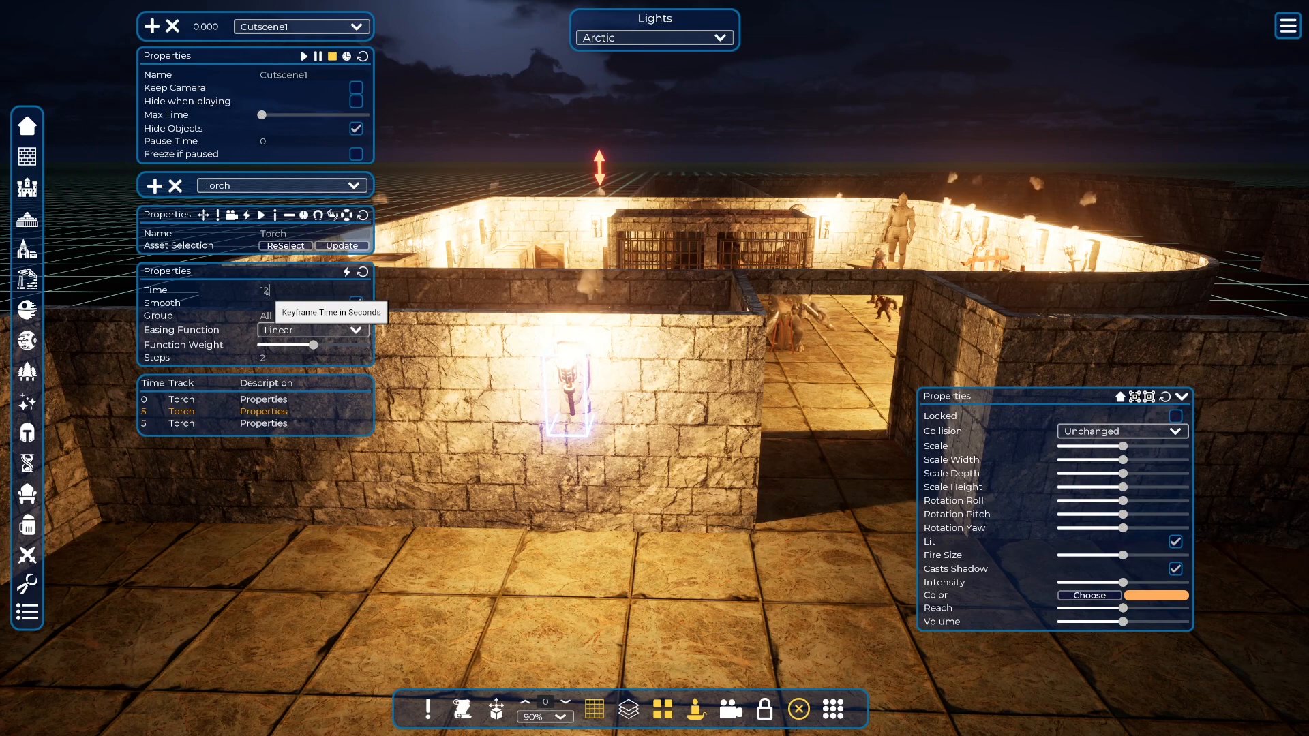
type("12")
key("Return")
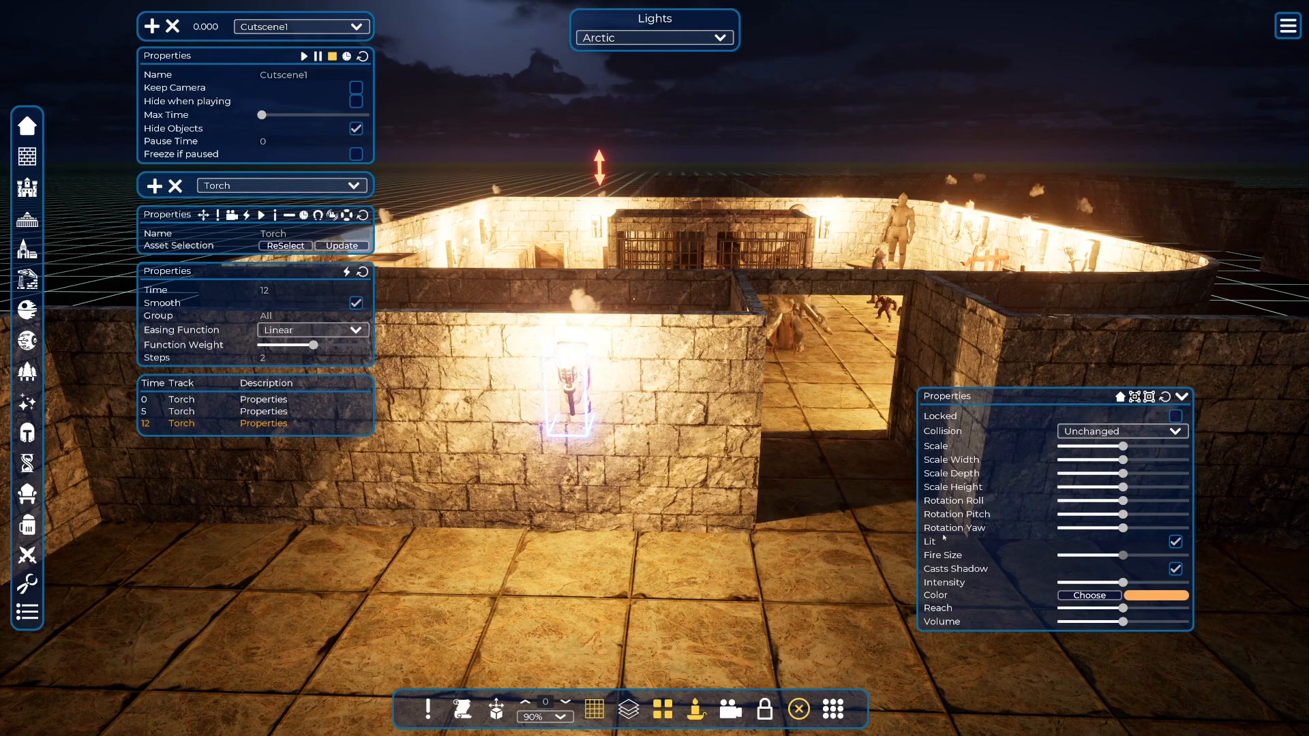
left_click(304, 56)
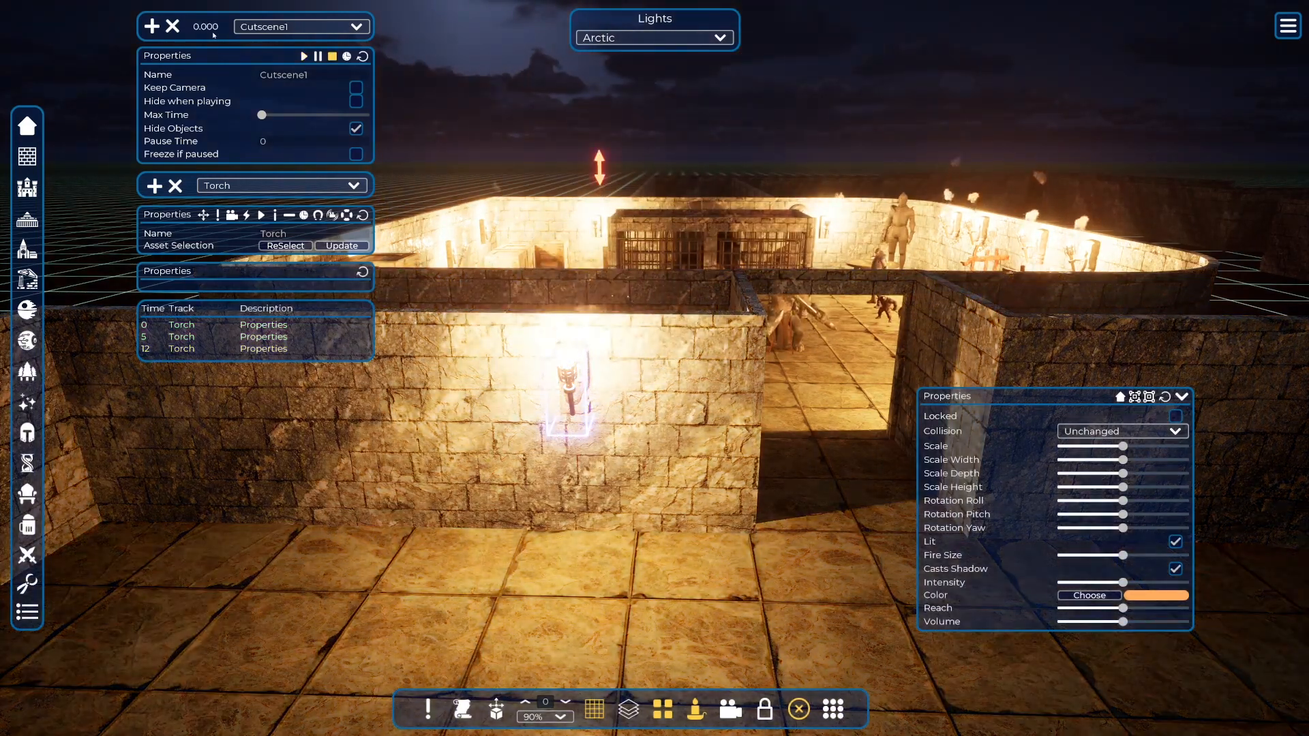
Step: Change the torch's color to blue (sRGB 003EFFFF) at the 0-second keyframe
left_click(184, 325)
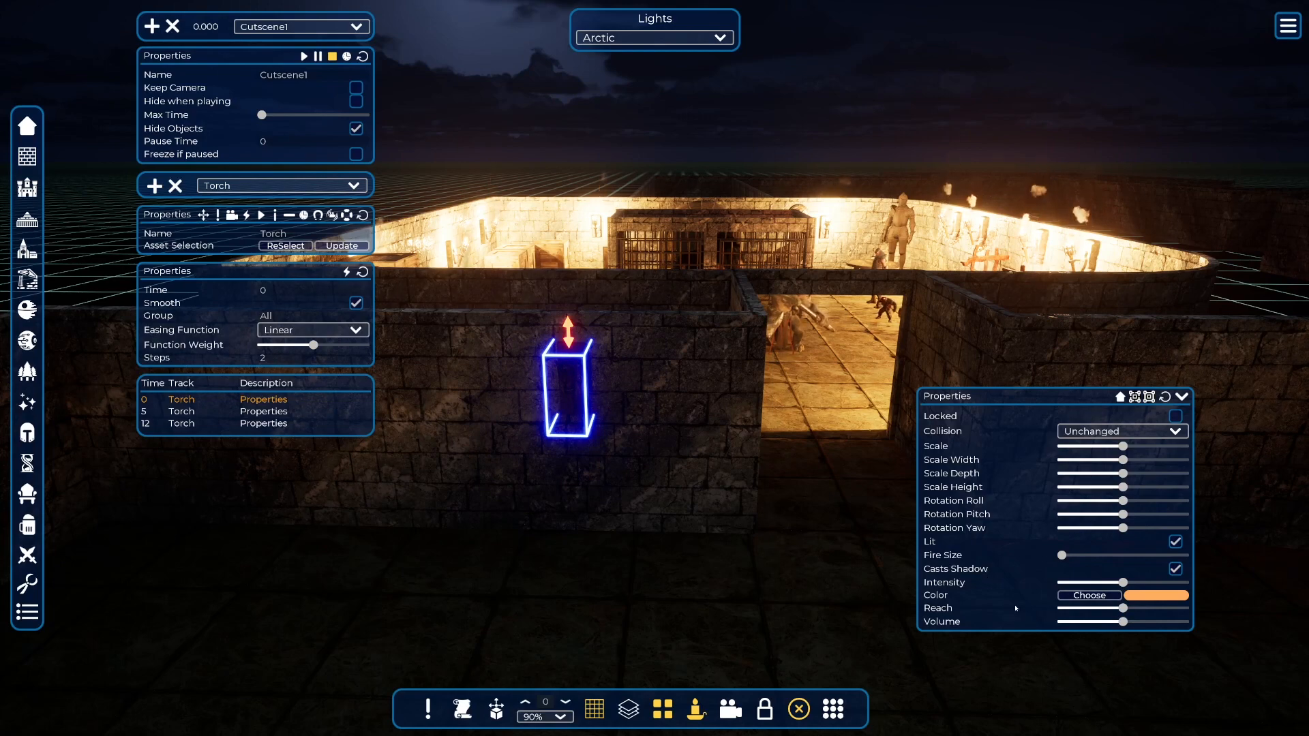
left_click(1085, 595)
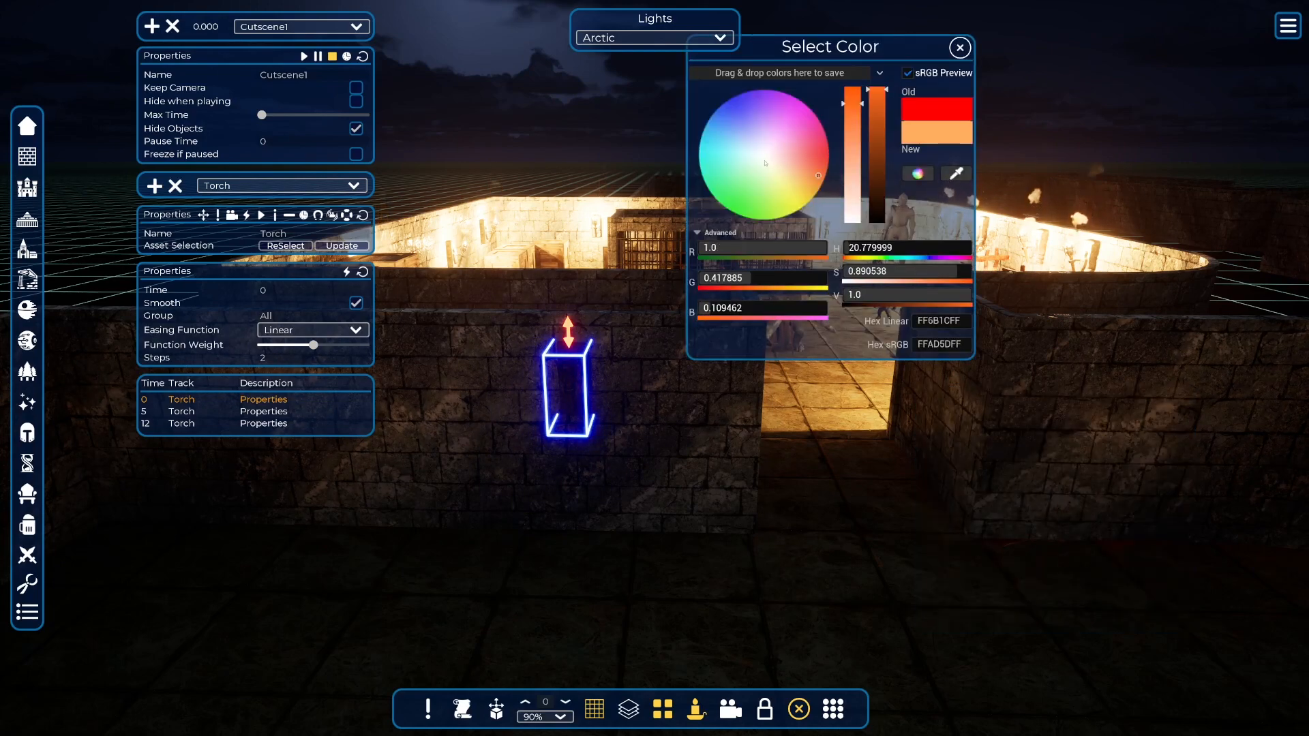
left_click_drag(761, 158, 729, 100)
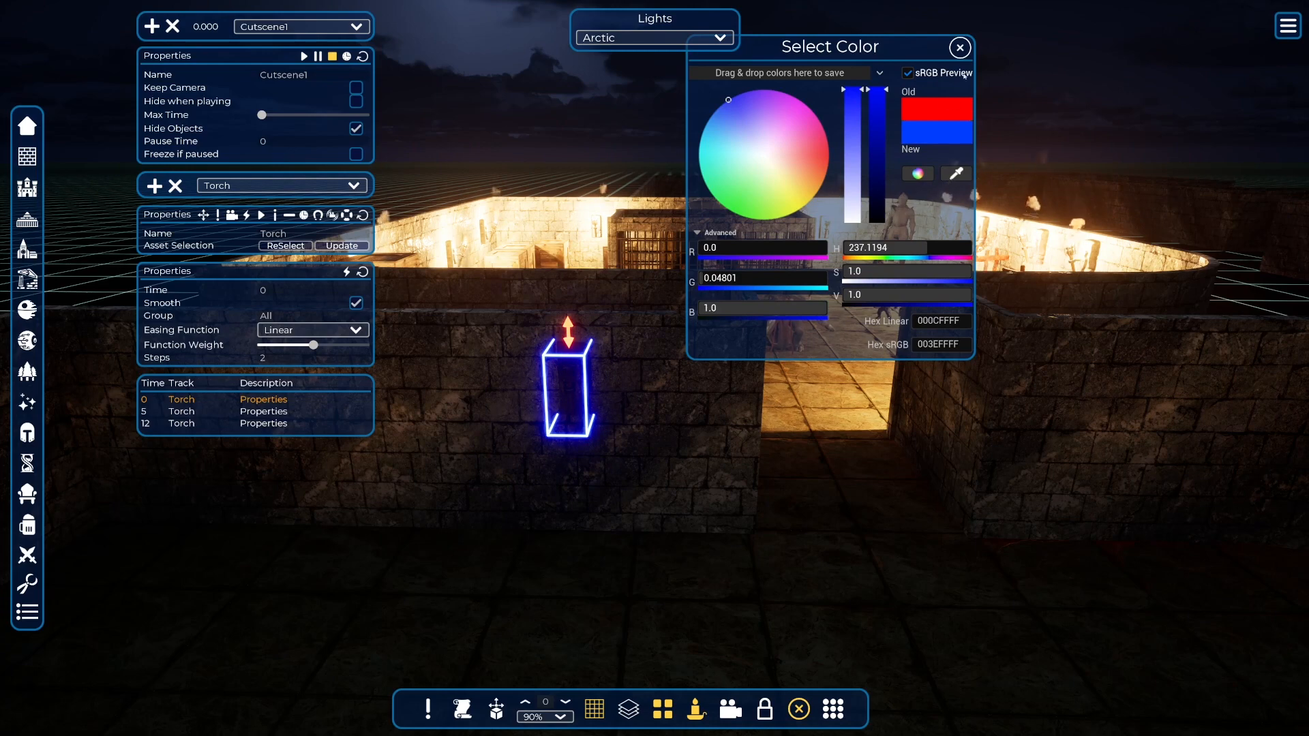
left_click(959, 48)
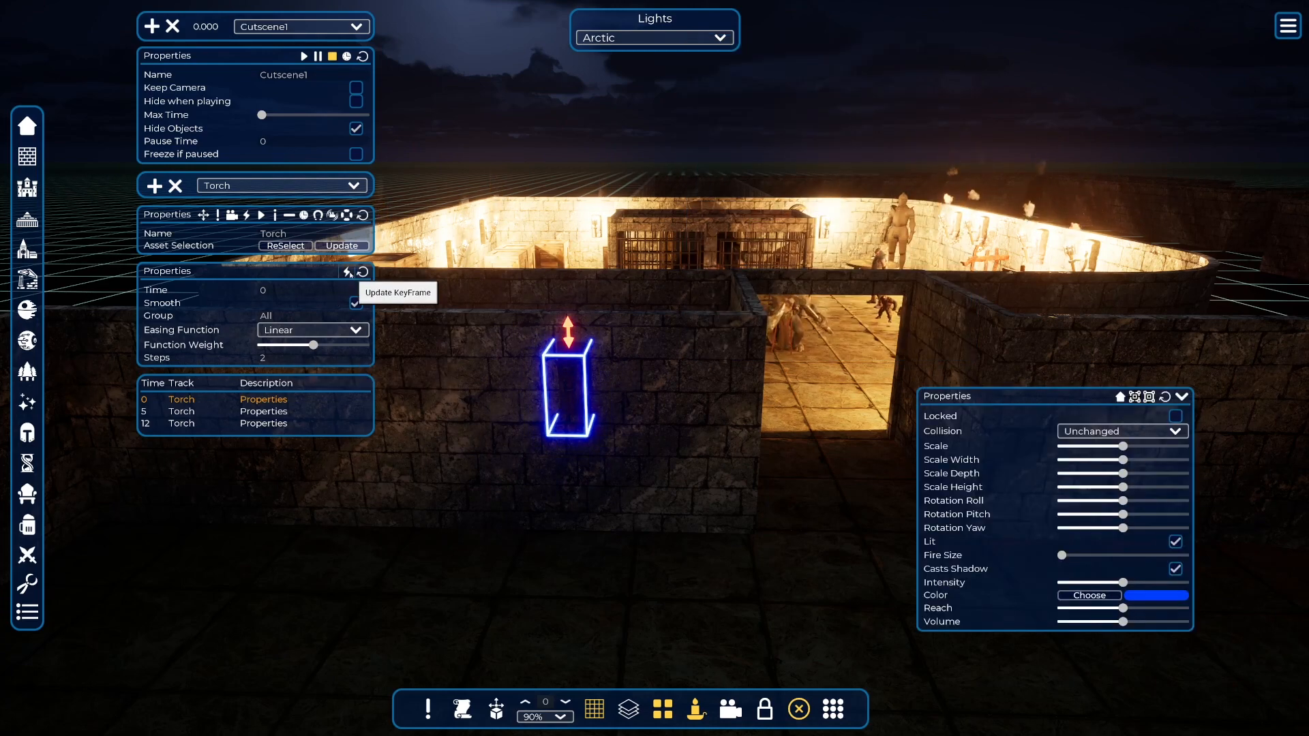
Step: Change the torch's color to green (sRGB 00FF98FF) at the 12-second keyframe and play the cutscene
left_click(280, 411)
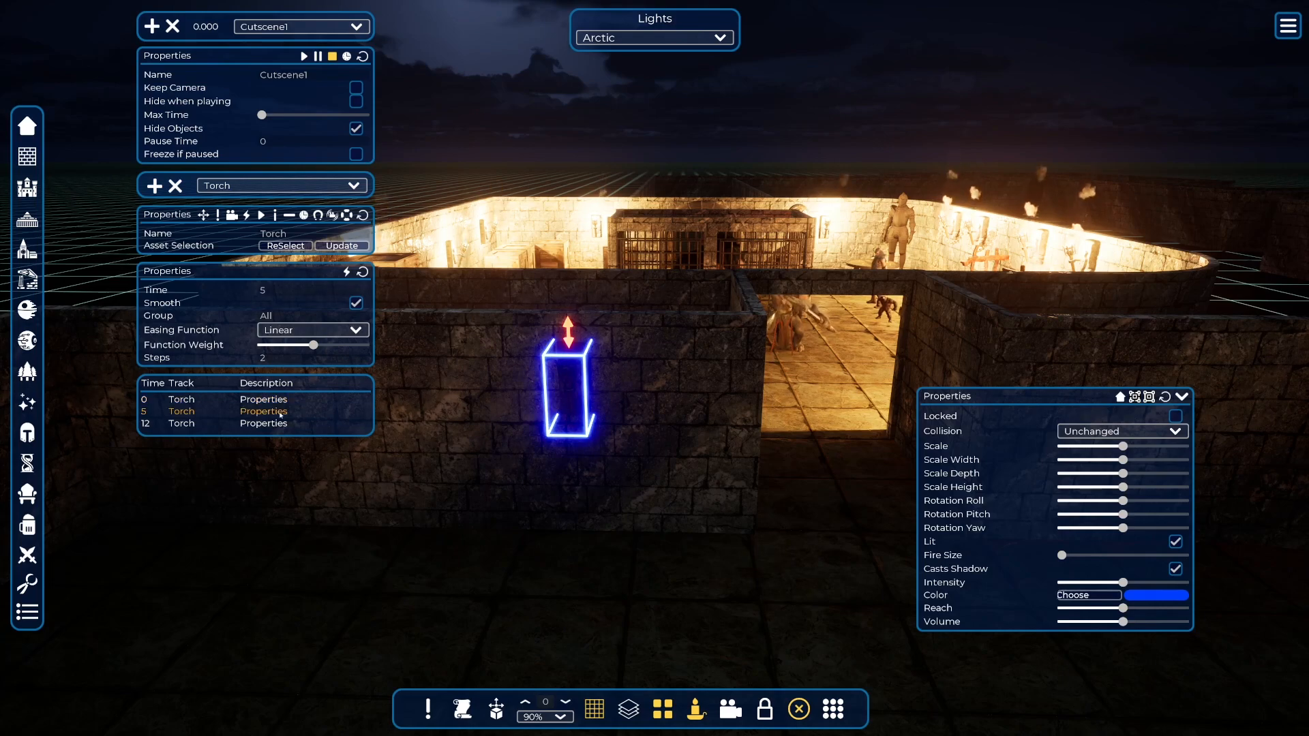
left_click(280, 412)
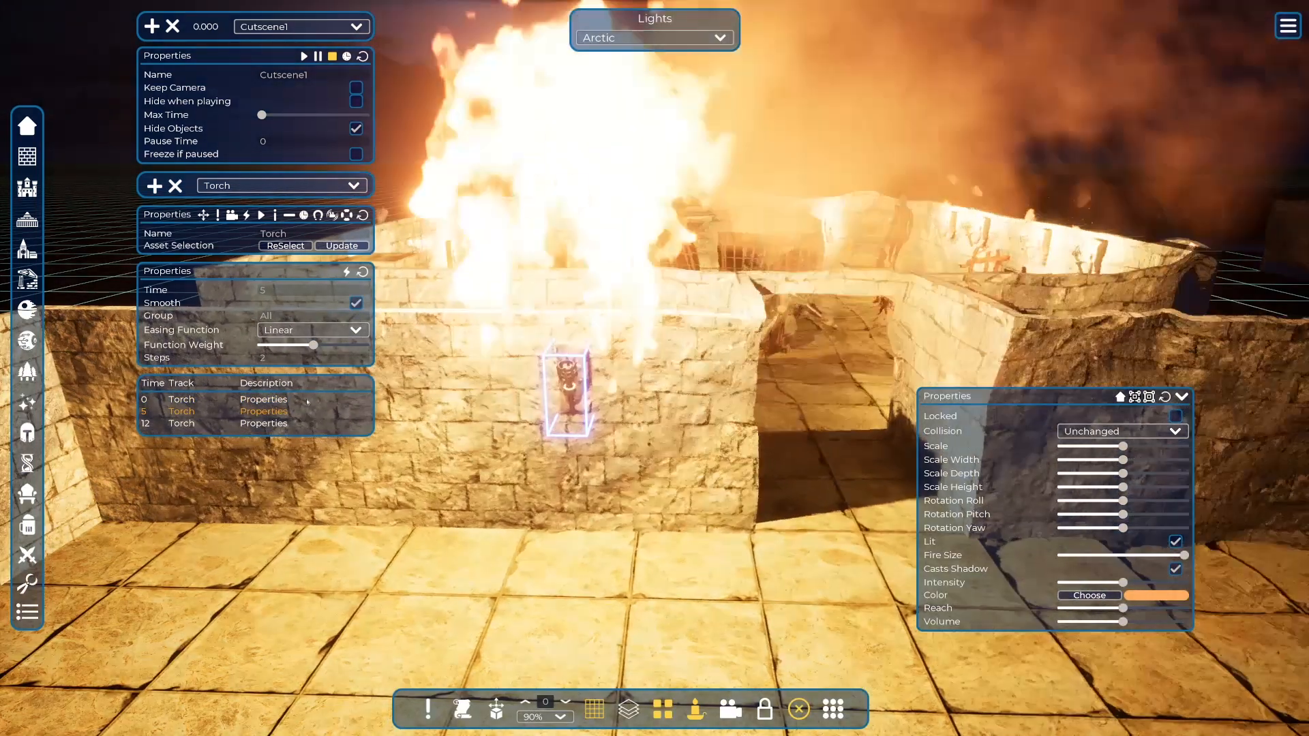
left_click(251, 423)
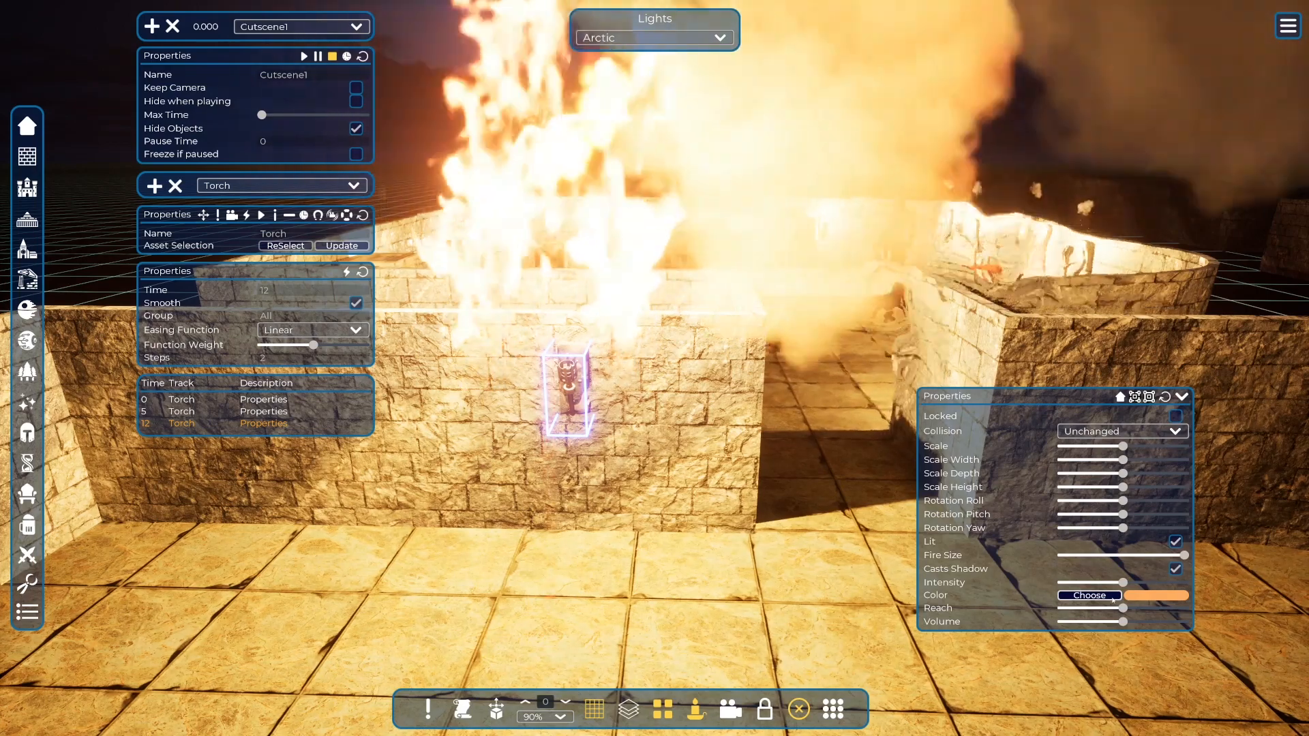
left_click(1112, 597)
left_click(713, 198)
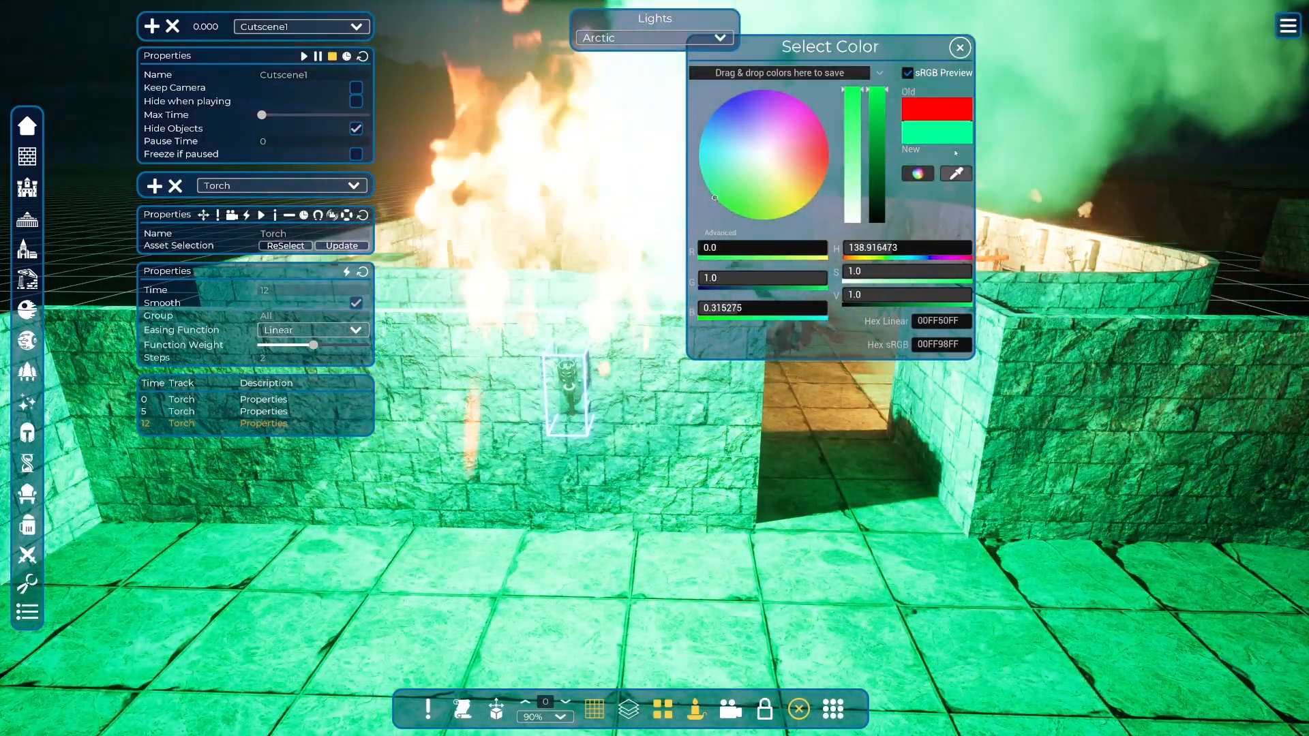
left_click(960, 48)
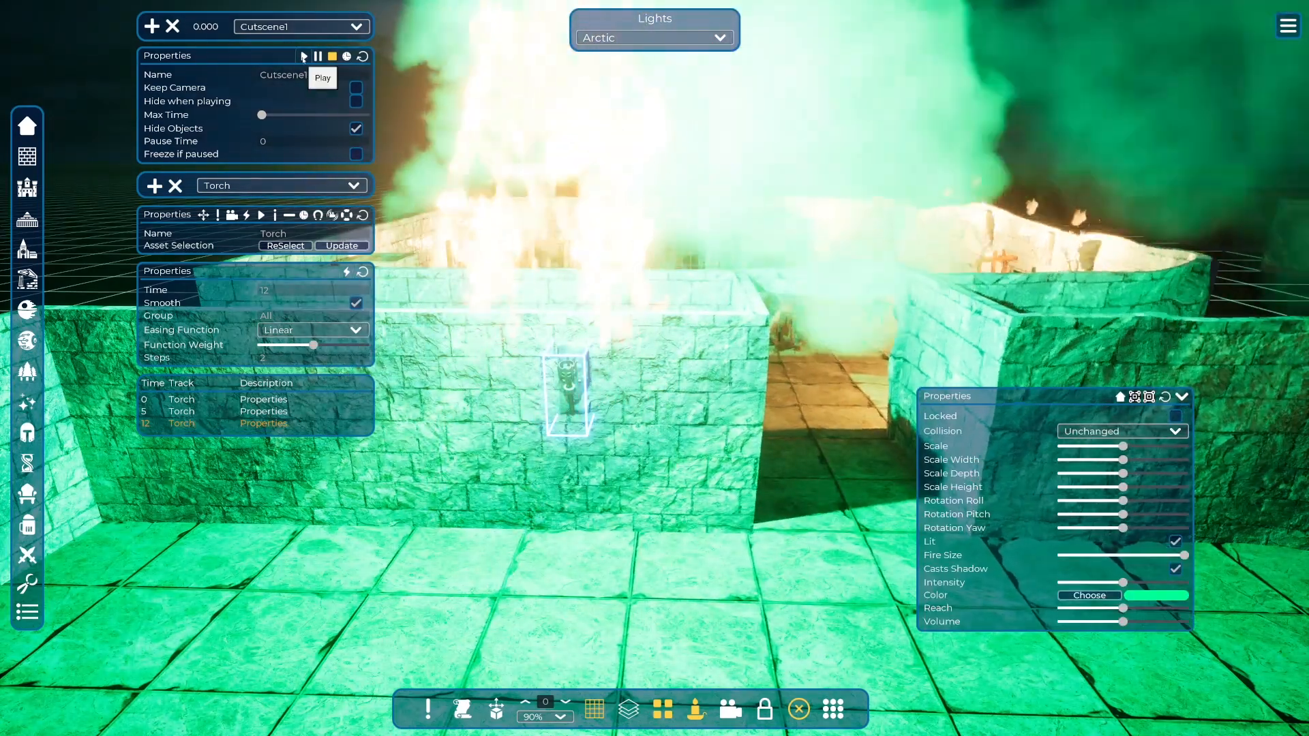
left_click(304, 57)
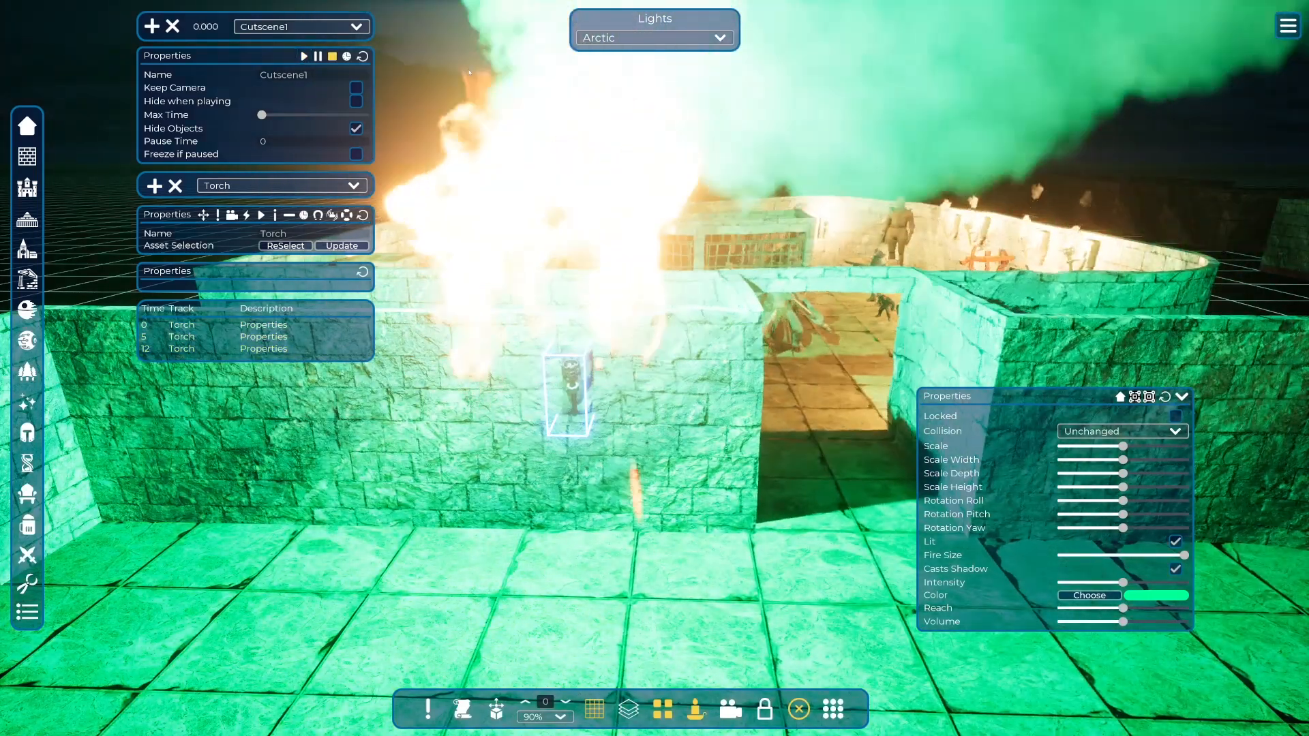
Step: Reset the torch's fire size to its default at the 12-second keyframe
left_click(182, 349)
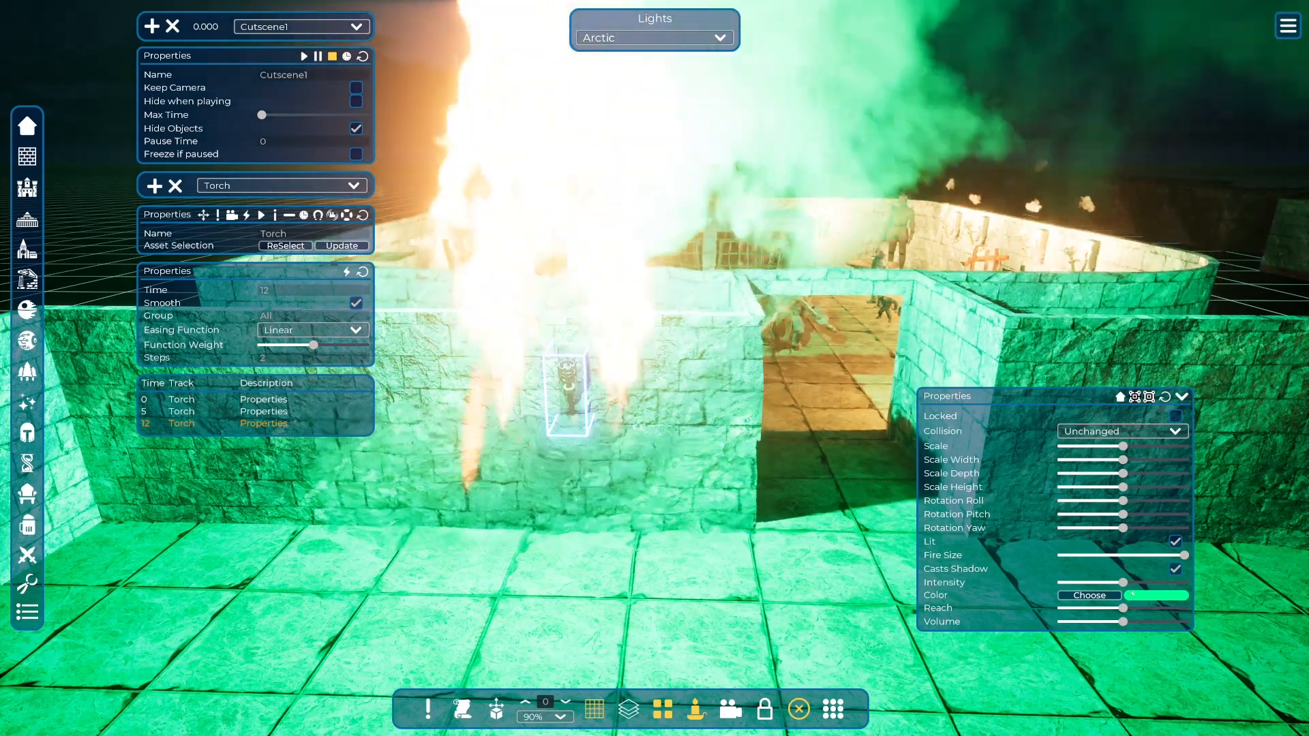
left_click_drag(1184, 557, 1119, 555)
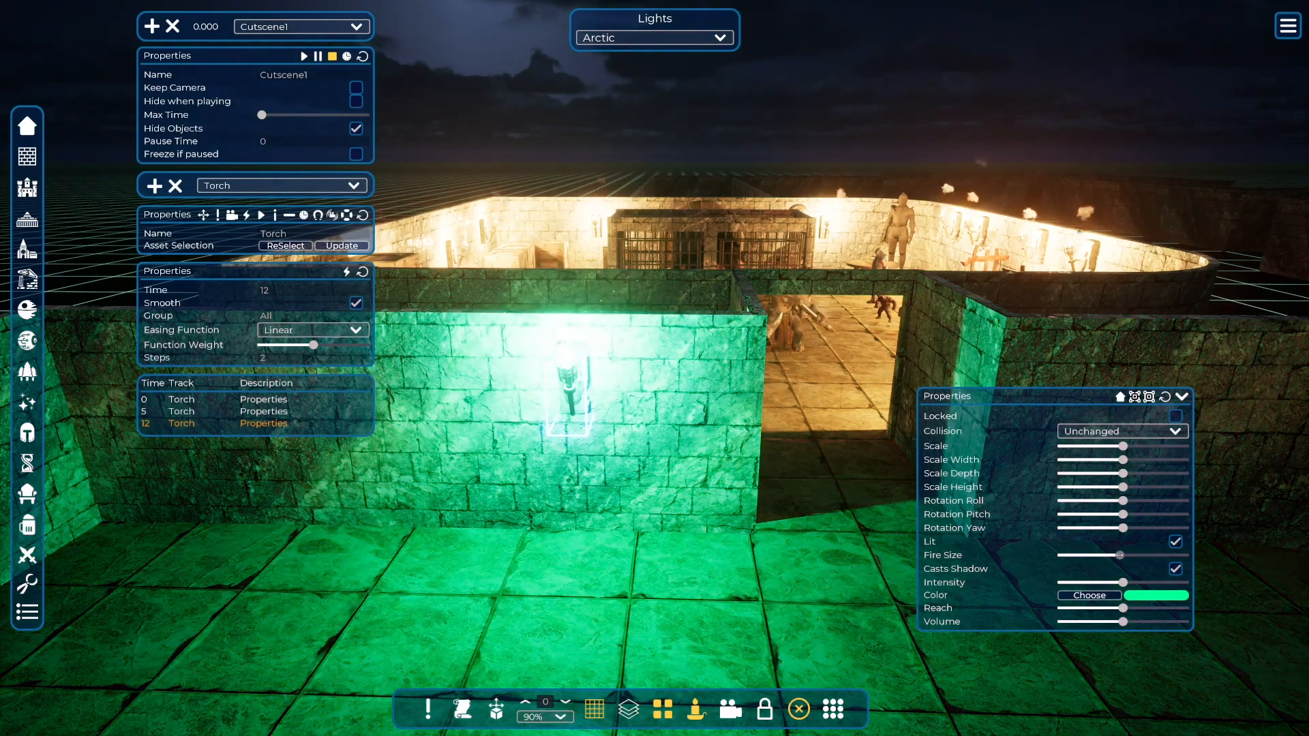
left_click(954, 556)
left_click(1068, 568)
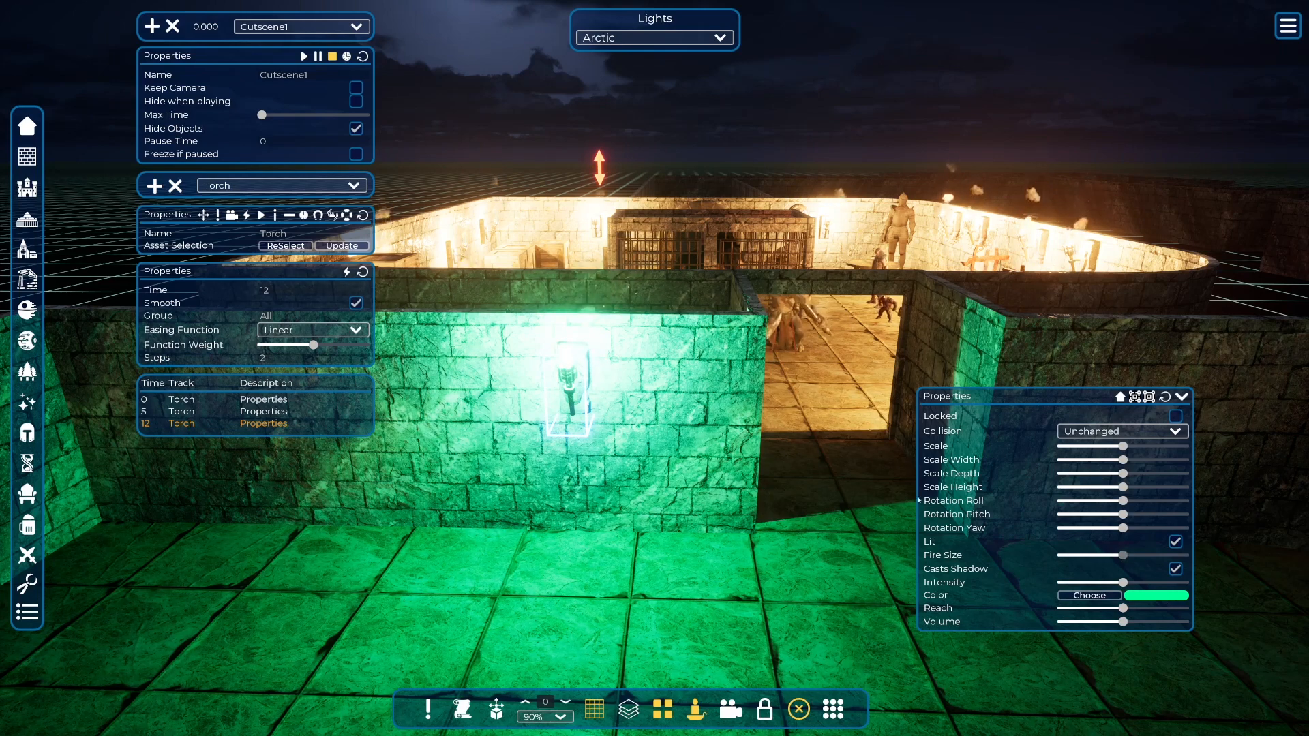
Step: Play the cutscene once with the cutscene controls shown and once with Hide when playing enabled
left_click(304, 56)
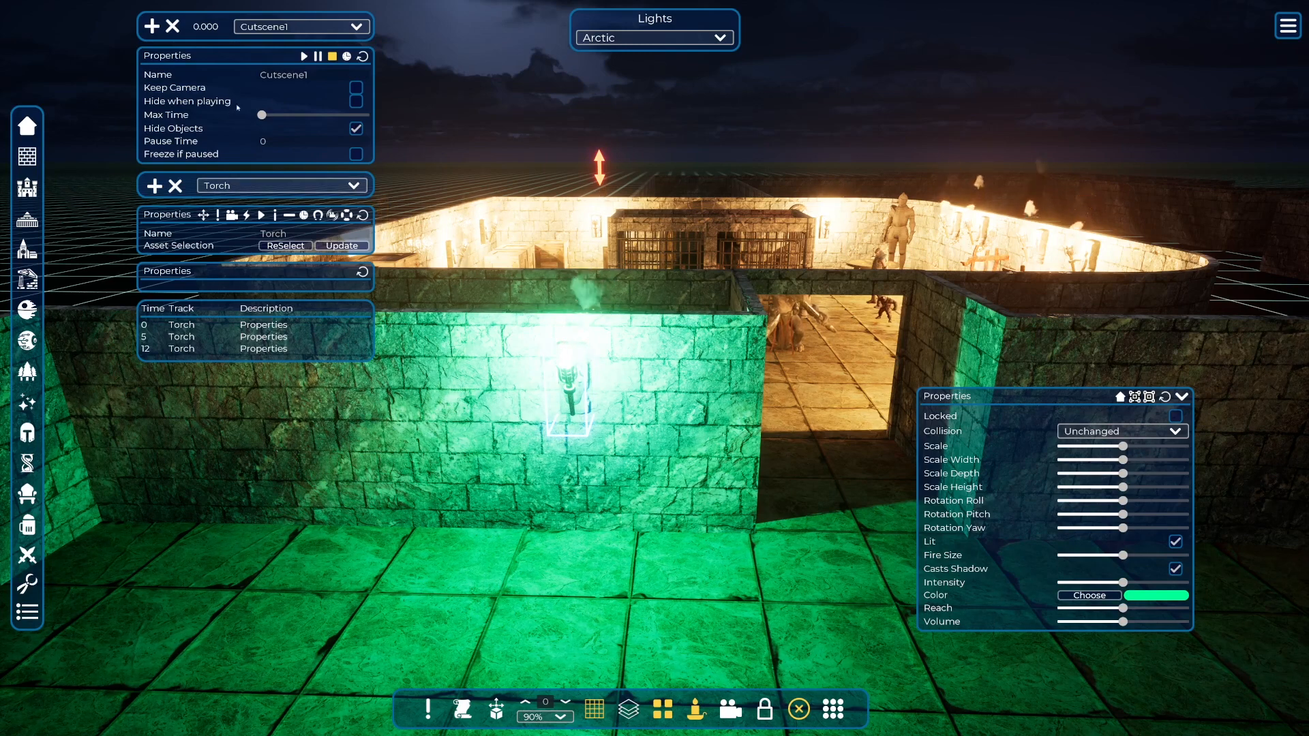
left_click(355, 102)
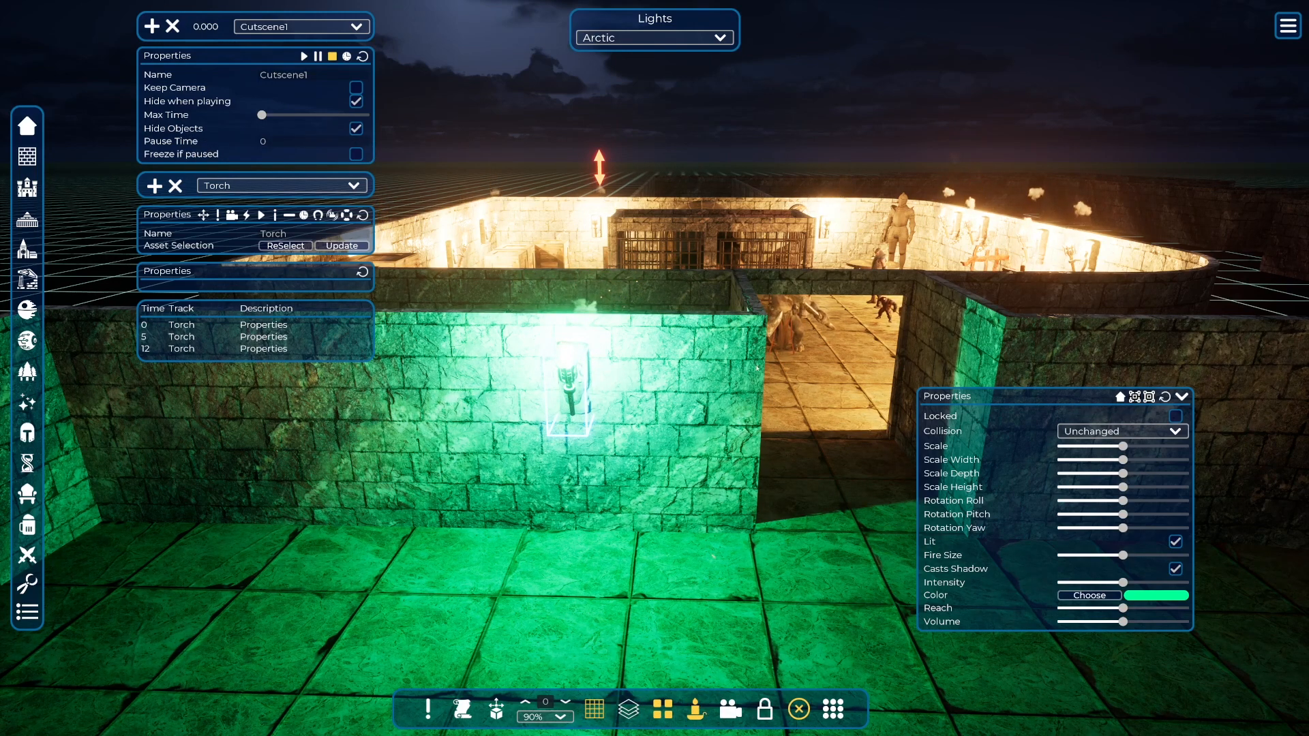
left_click(304, 56)
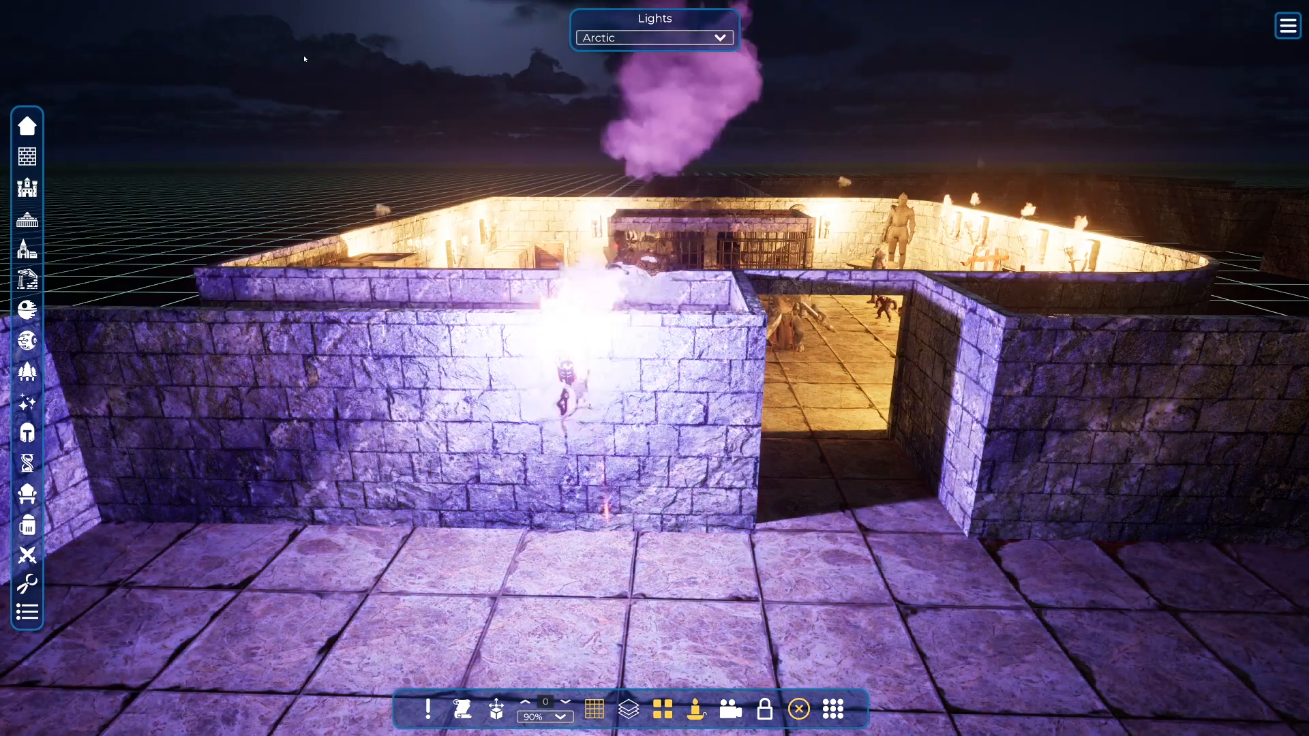